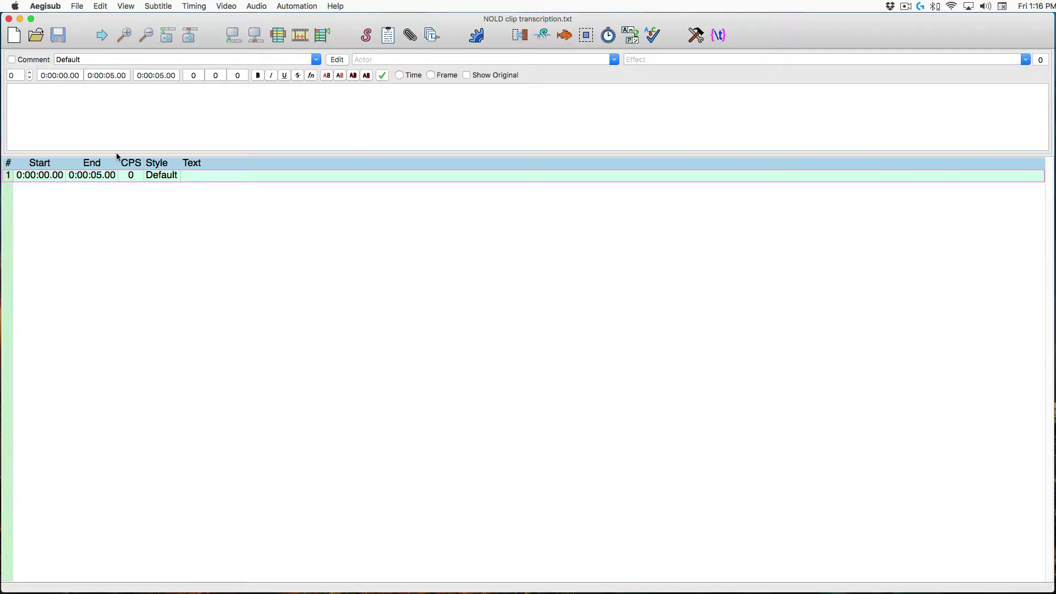
# - Import 'NOLD clip transcription.txt' as subtitles, accepting the default text import options
pyautogui.click(77, 7)
pyautogui.click(75, 30)
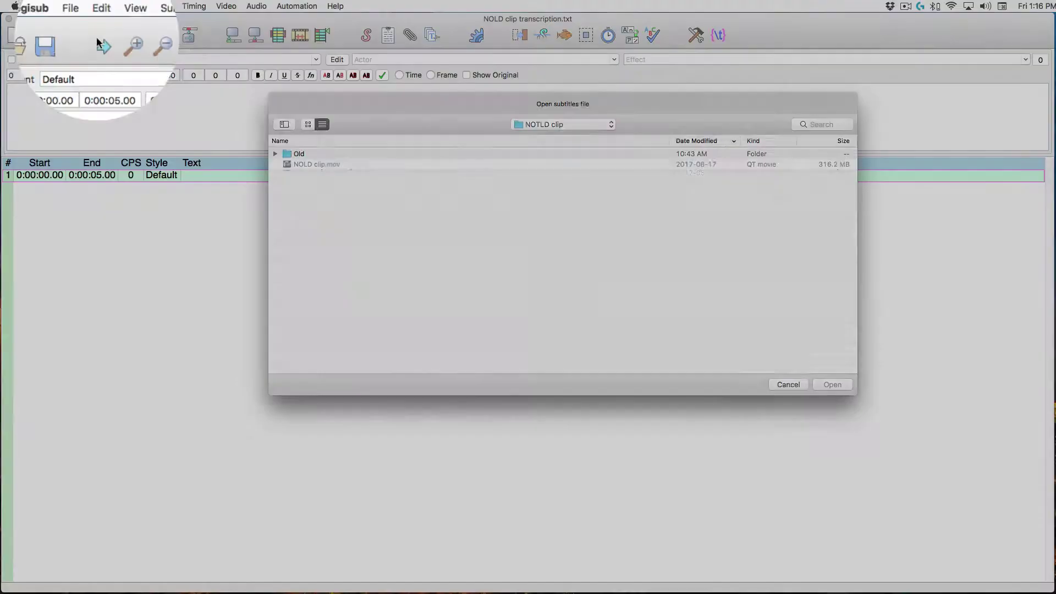
pyautogui.click(325, 174)
pyautogui.click(831, 385)
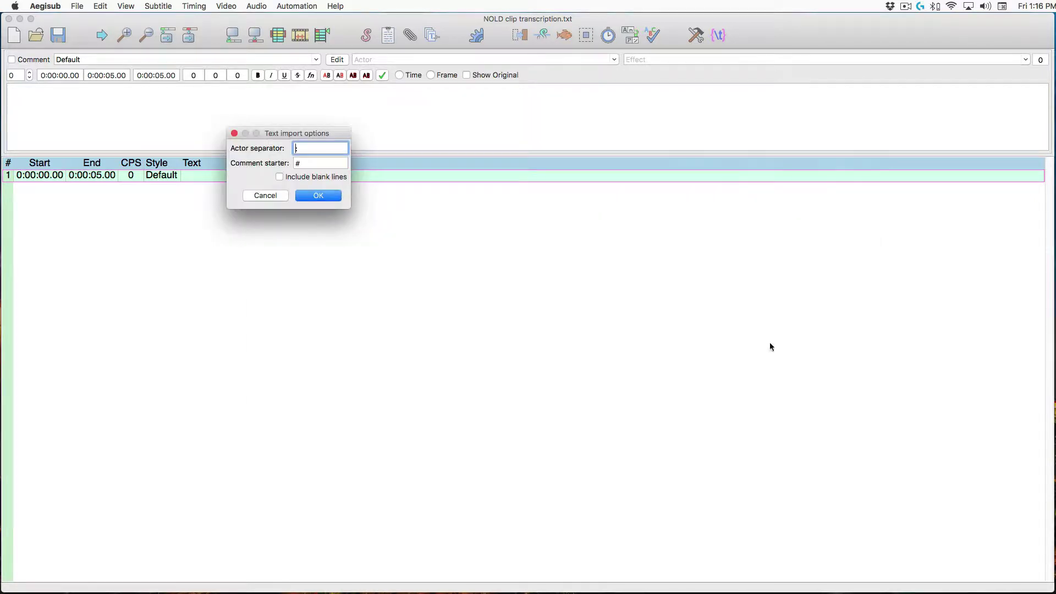
pyautogui.click(307, 196)
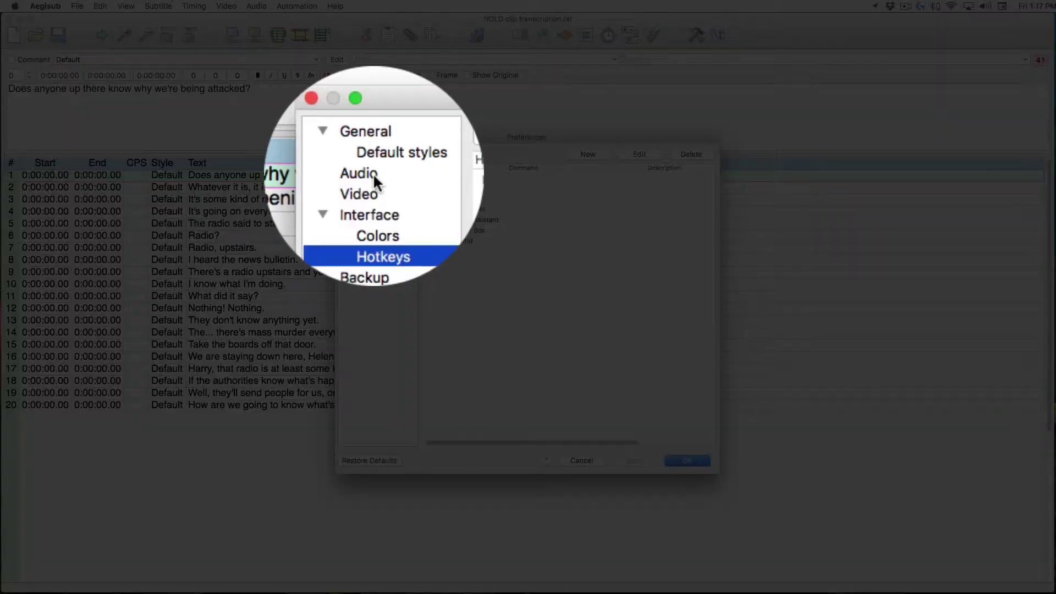
pyautogui.click(371, 175)
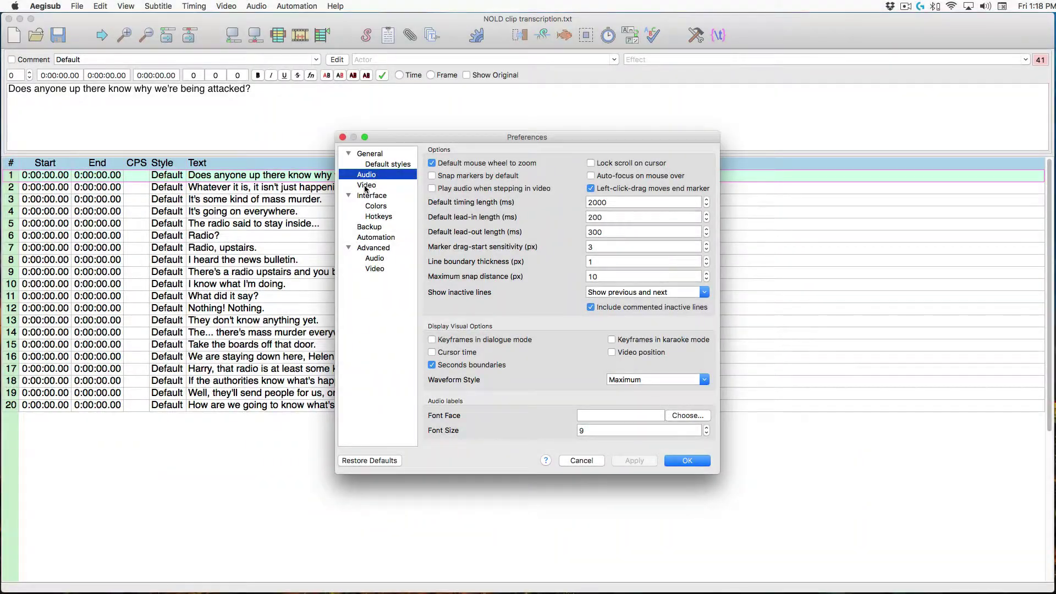
pyautogui.click(366, 186)
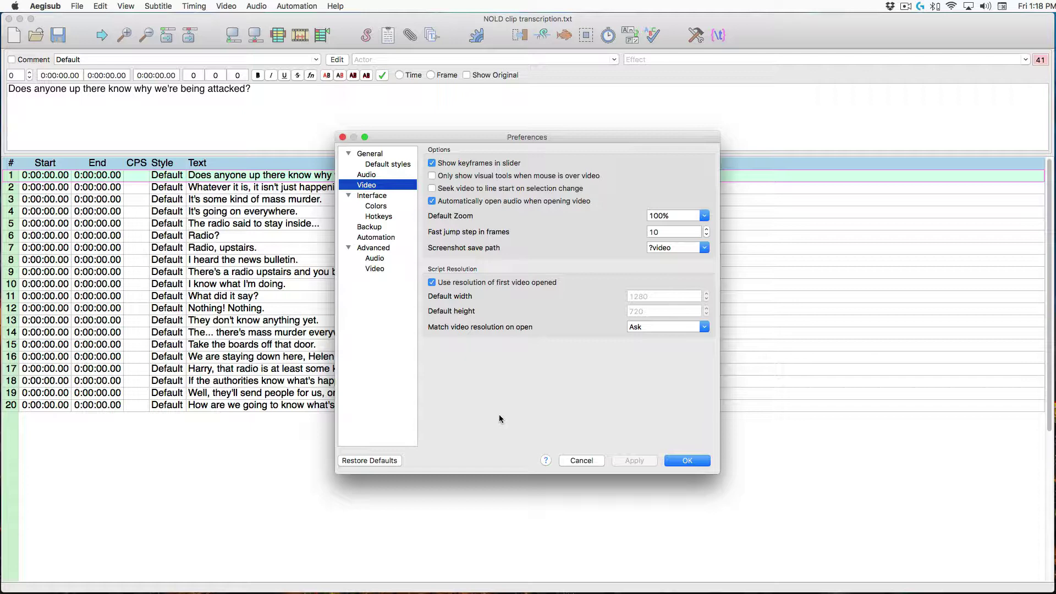
pyautogui.click(693, 460)
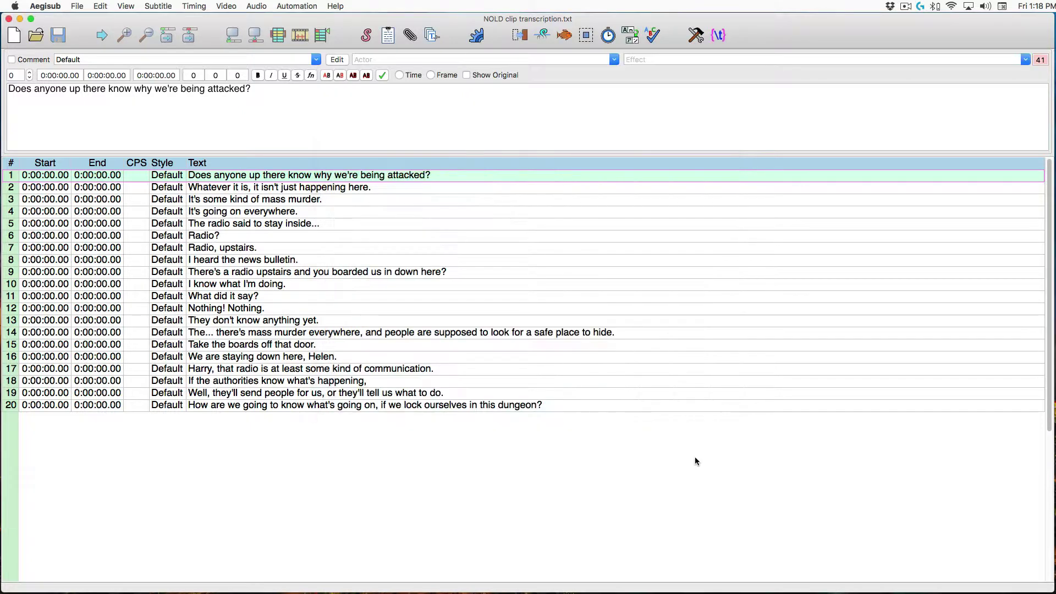
pyautogui.click(226, 6)
# - Load the clip's video with its audio, then toggle the spectrum display on and back to waveform
pyautogui.click(237, 20)
pyautogui.click(308, 165)
pyautogui.click(831, 387)
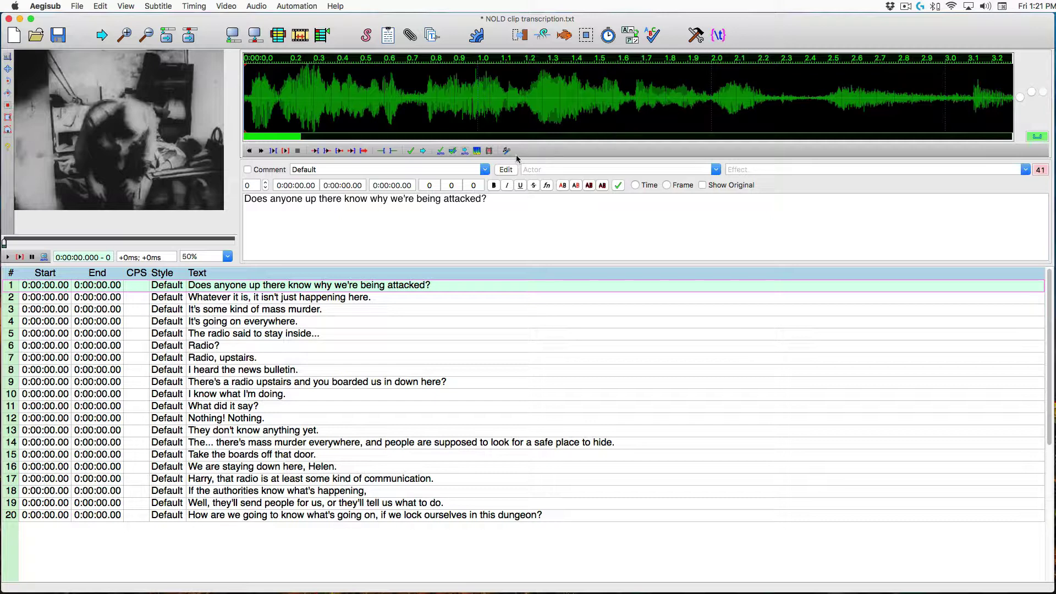
pyautogui.click(477, 150)
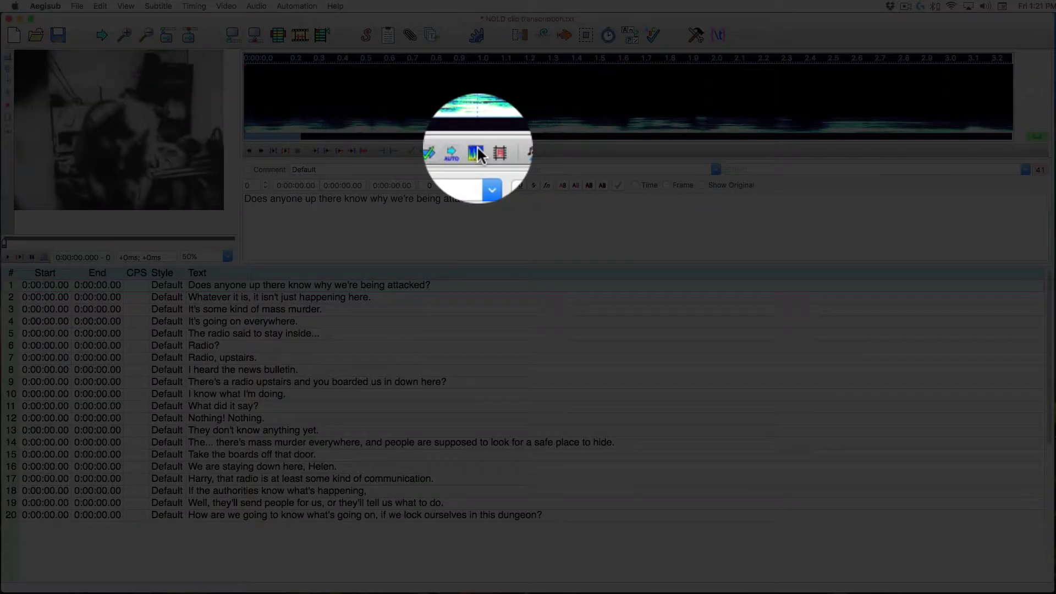
pyautogui.click(477, 151)
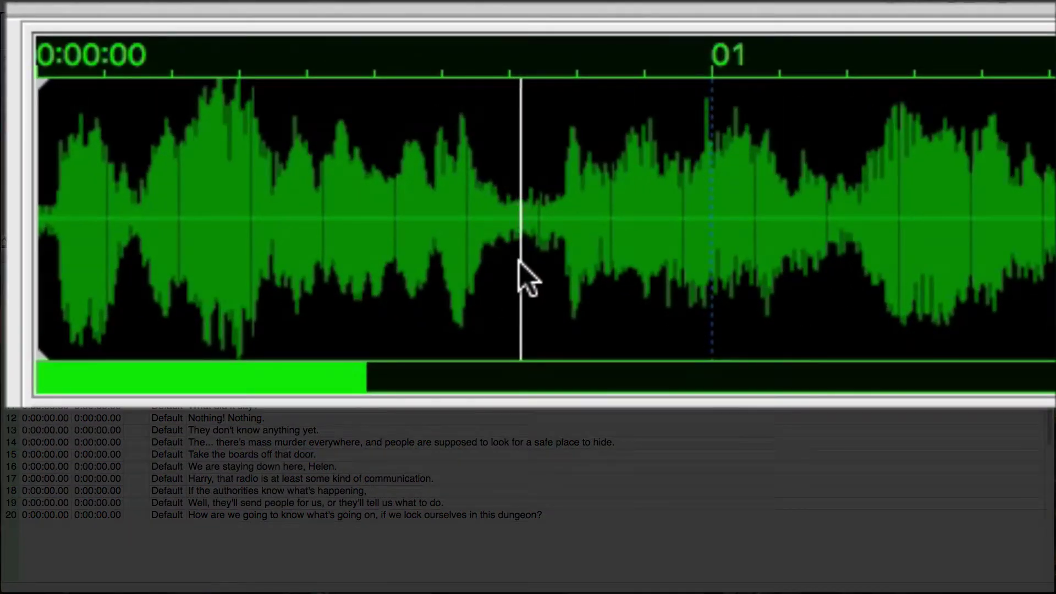
# - Mark the first line's audio range over the opening speech, ending just past one second
pyautogui.moveTo(522, 260); pyautogui.dragTo(134, 247)
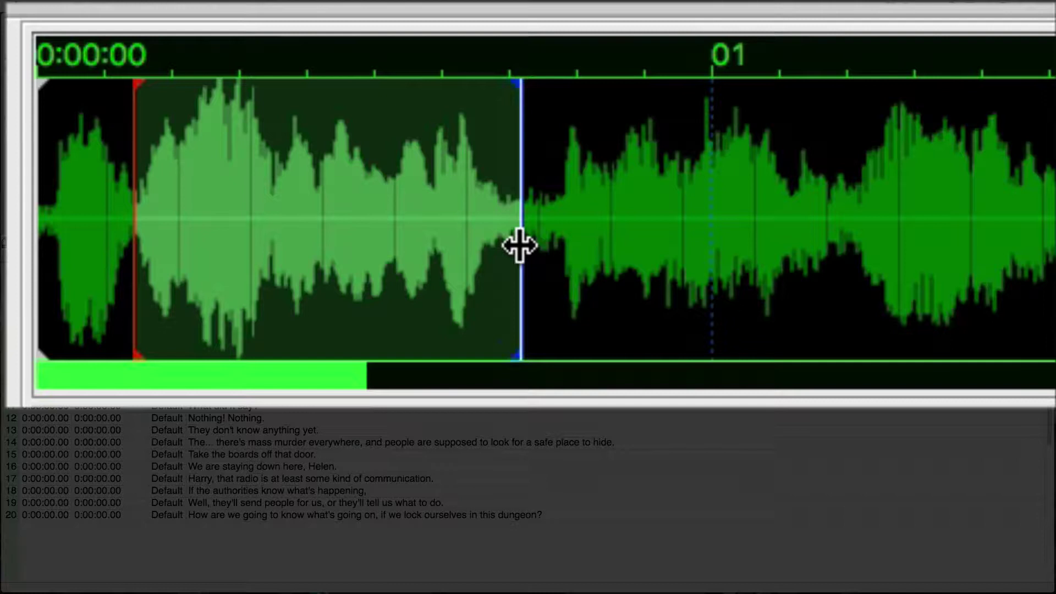
pyautogui.moveTo(520, 257); pyautogui.dragTo(761, 275)
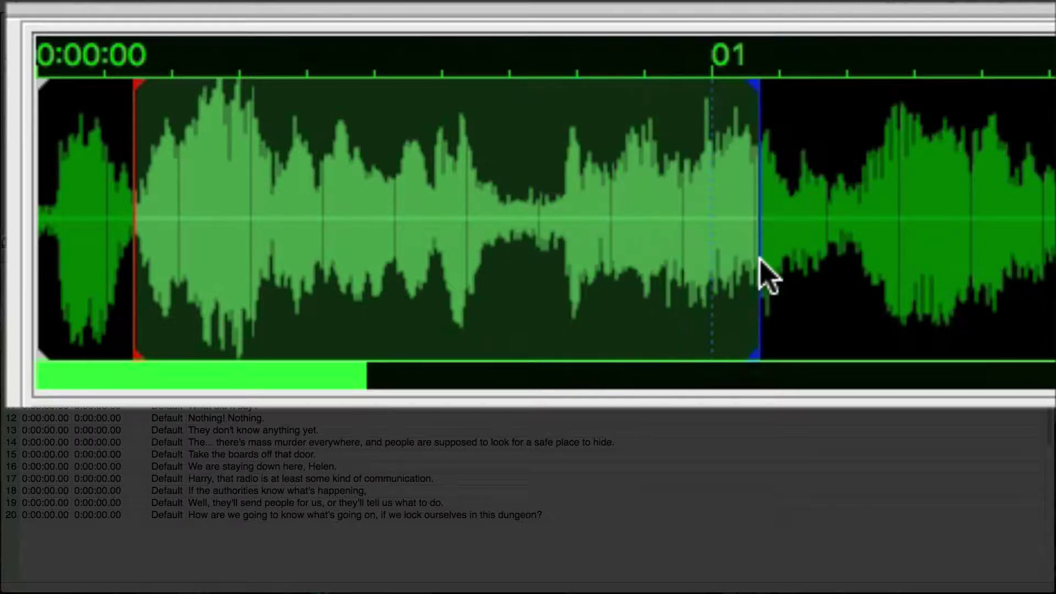
pyautogui.moveTo(132, 223); pyautogui.dragTo(379, 235)
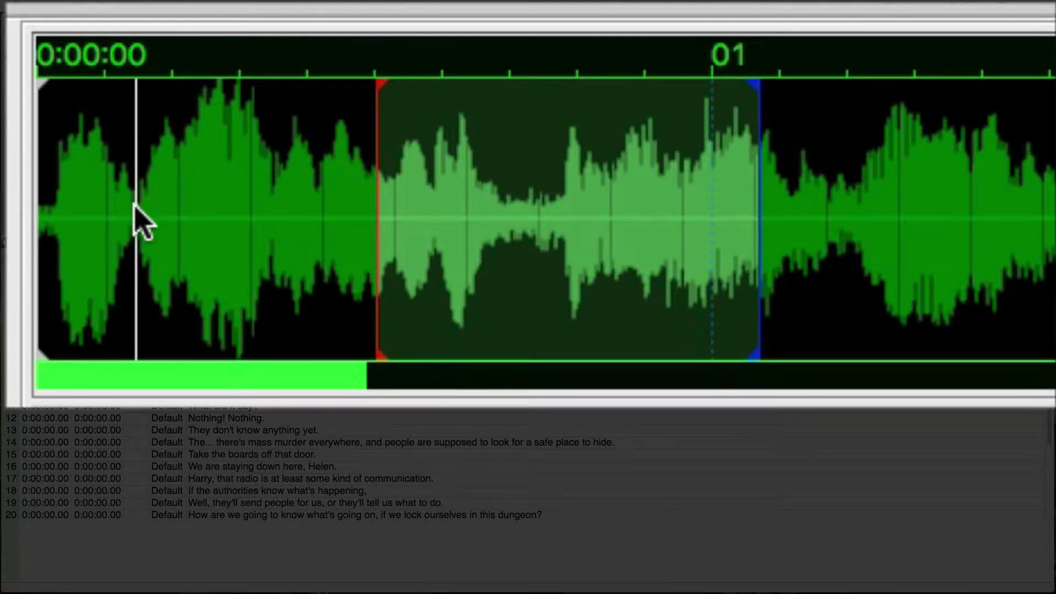
pyautogui.rightClick(136, 223)
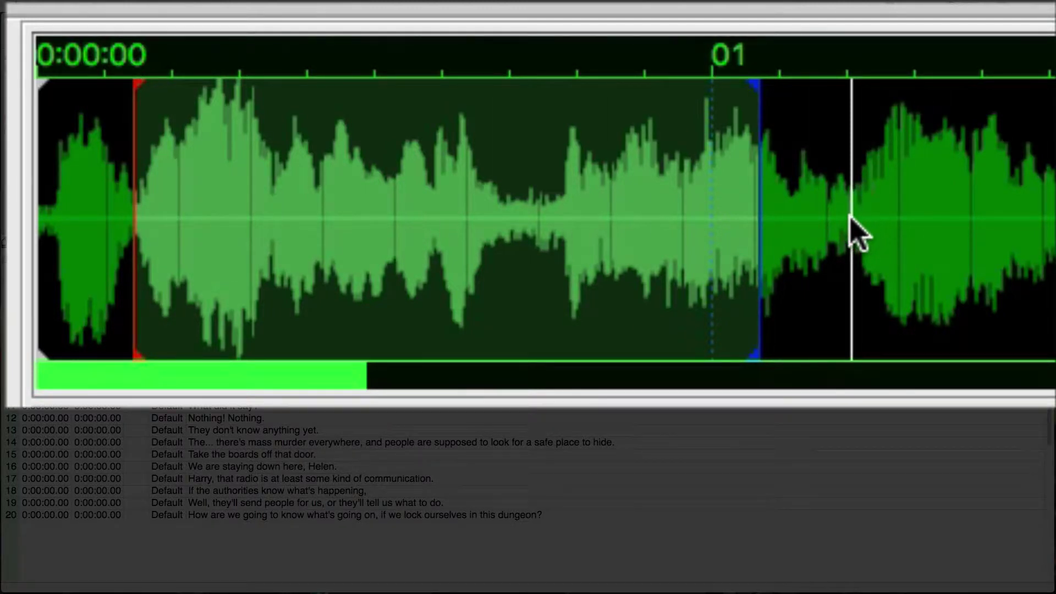
pyautogui.click(851, 231)
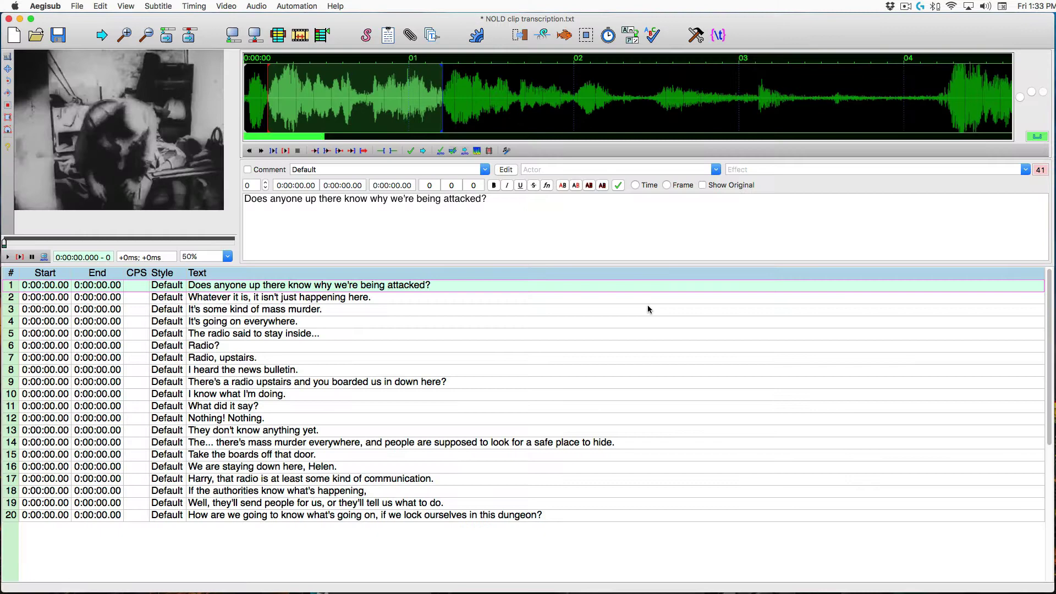
# - Reselect the audio around the opening question, from the start to just past two seconds, and play it
pyautogui.scroll(-2, 378, 119)
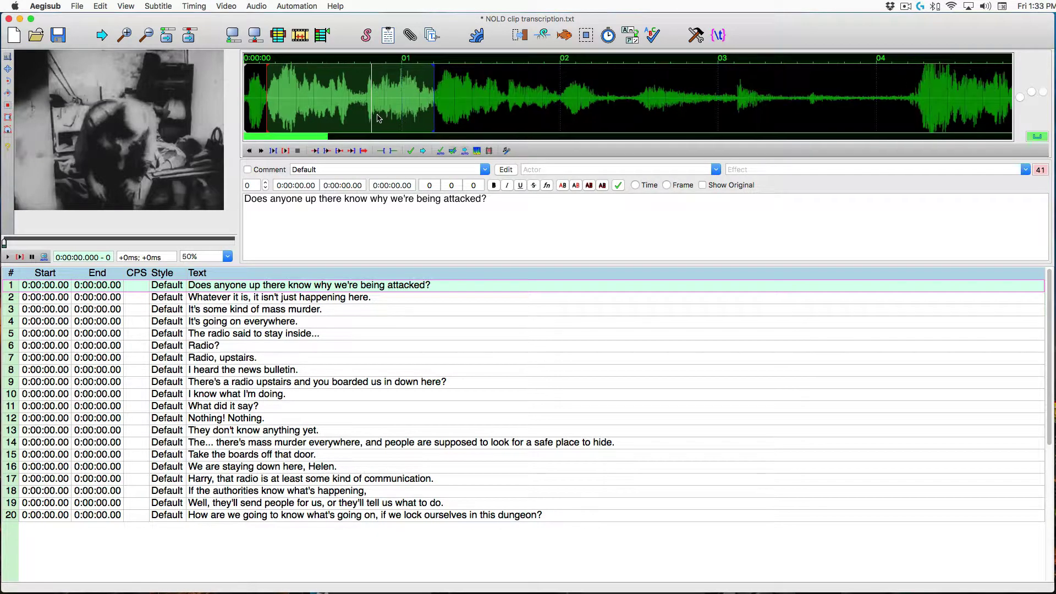
pyautogui.scroll(-4, 378, 118)
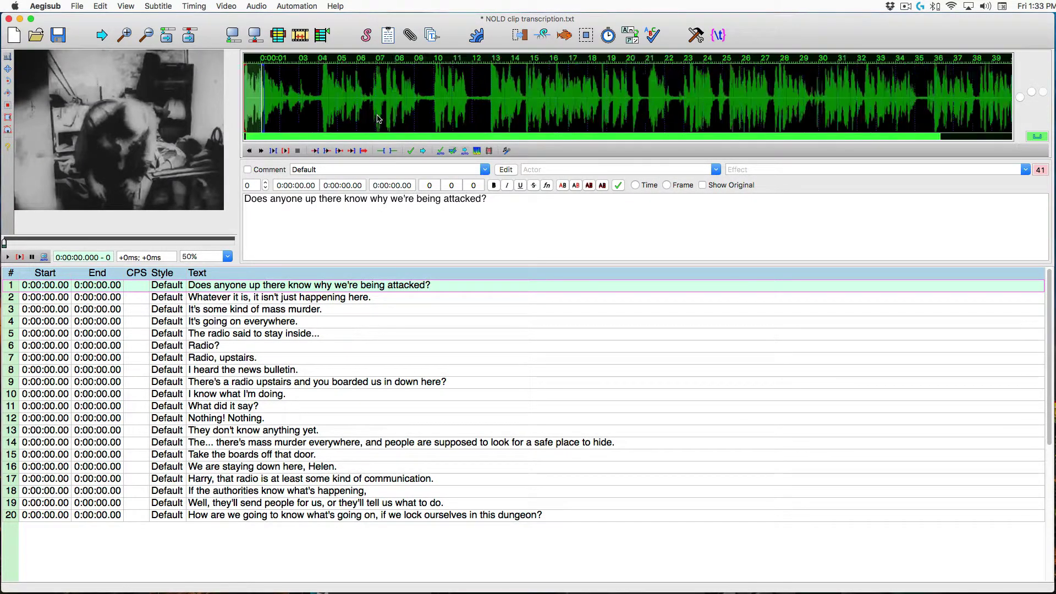
pyautogui.scroll(4, 379, 118)
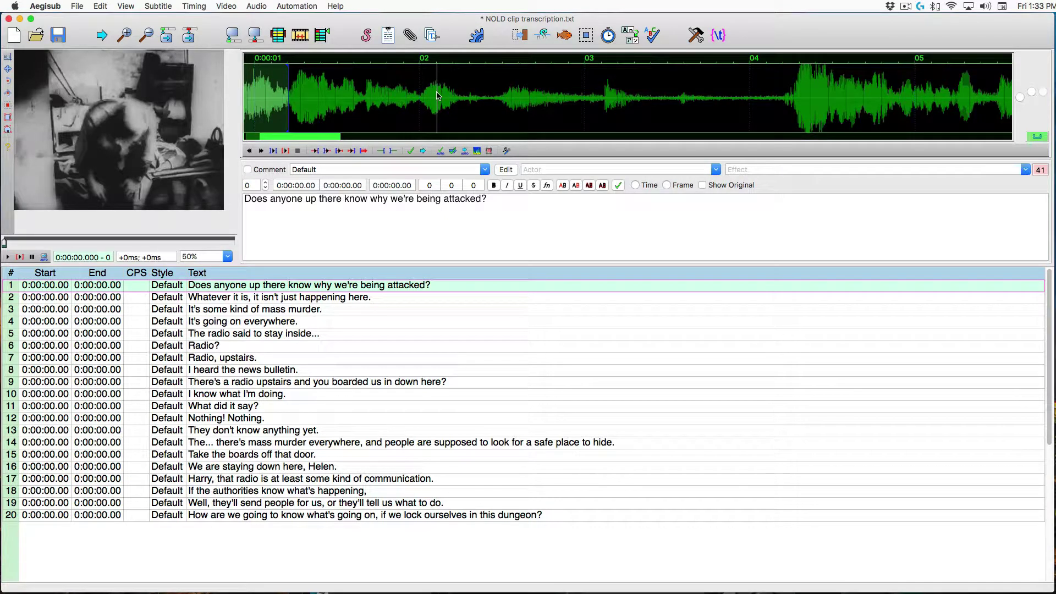
pyautogui.hscroll(15, 437, 96)
pyautogui.hscroll(-15, 437, 96)
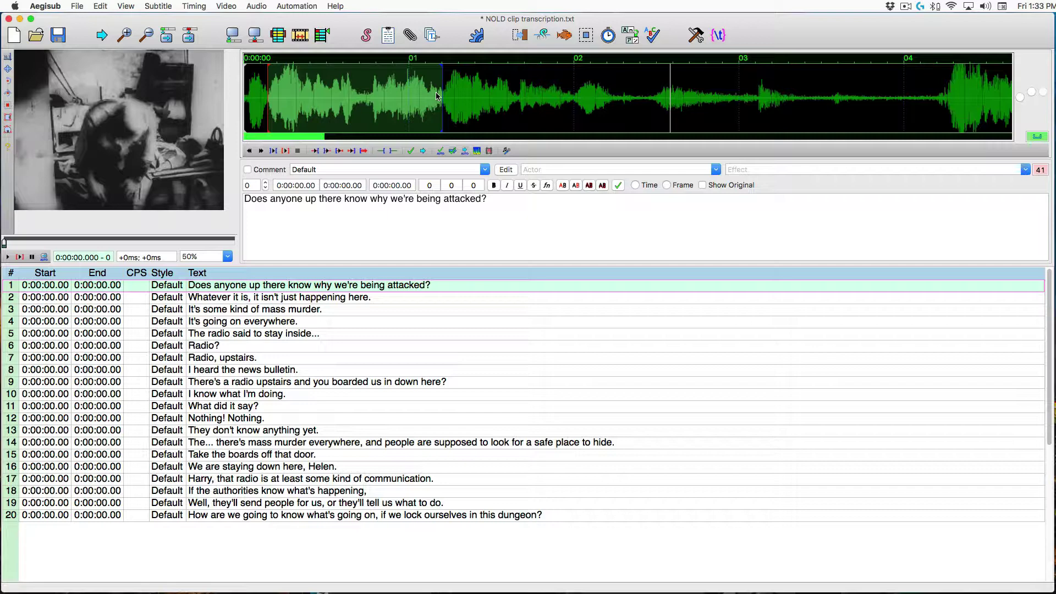
pyautogui.moveTo(437, 97); pyautogui.dragTo(470, 93)
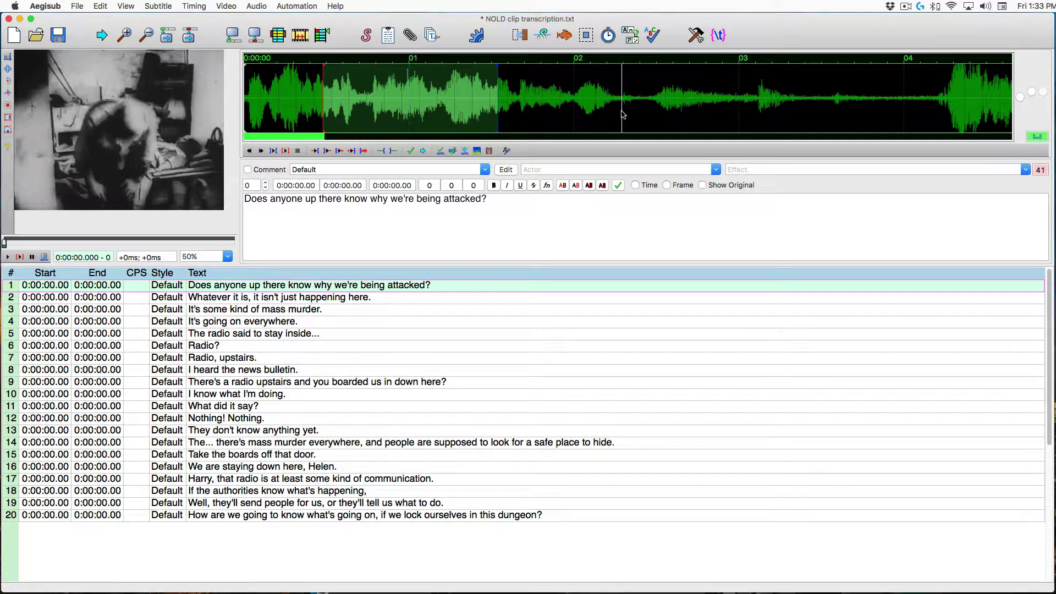
pyautogui.moveTo(615, 114); pyautogui.dragTo(306, 113)
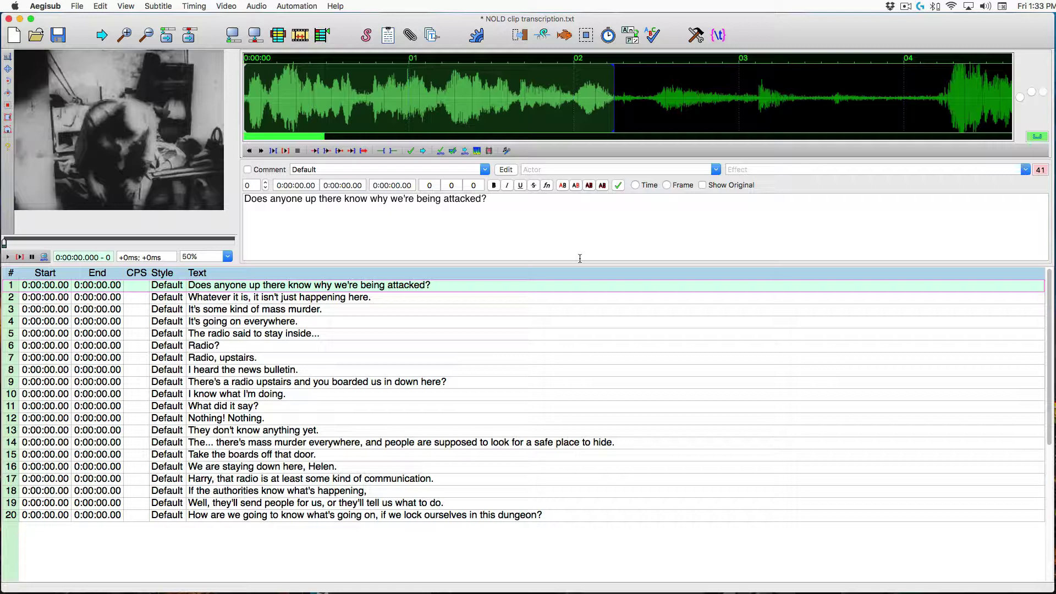
pyautogui.press('r')
# - Fine-tune the first line's end marker with playback previews, then commit its timing
pyautogui.rightClick(636, 101)
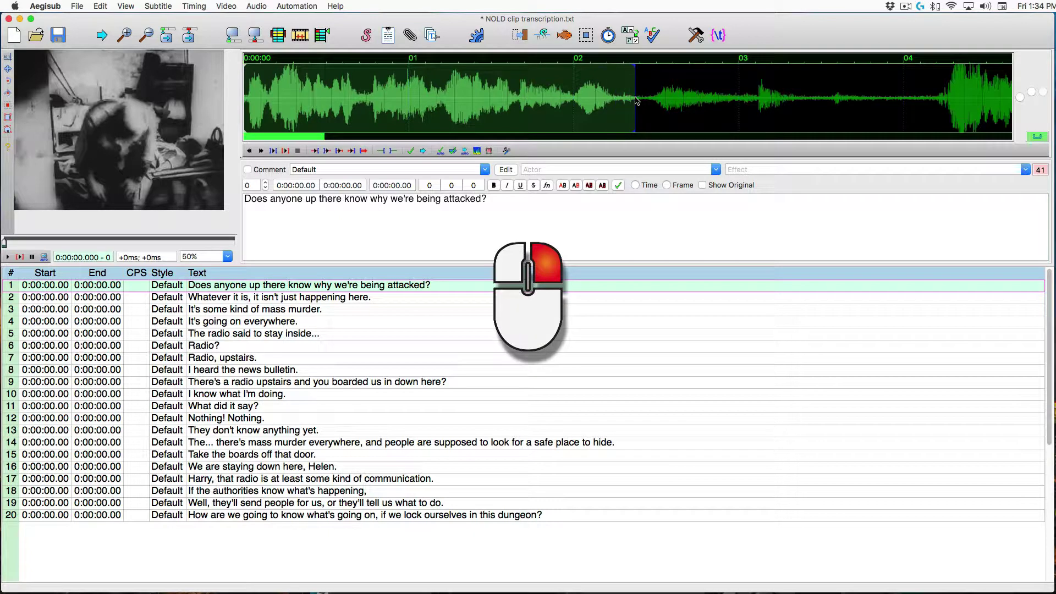
pyautogui.press('r')
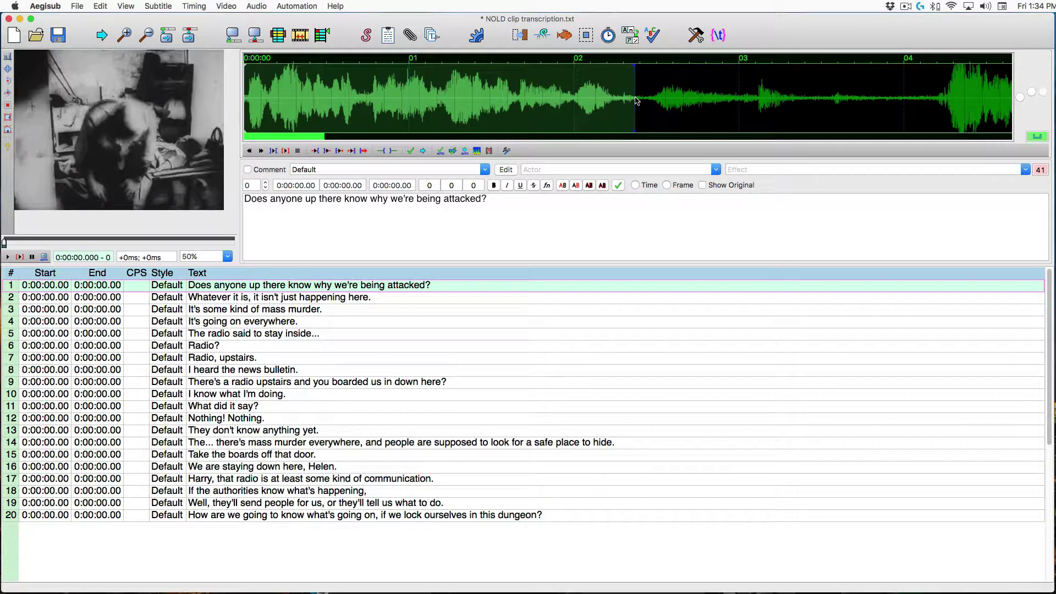
pyautogui.rightClick(631, 108)
pyautogui.rightClick(629, 109)
pyautogui.press('e')
pyautogui.press('d')
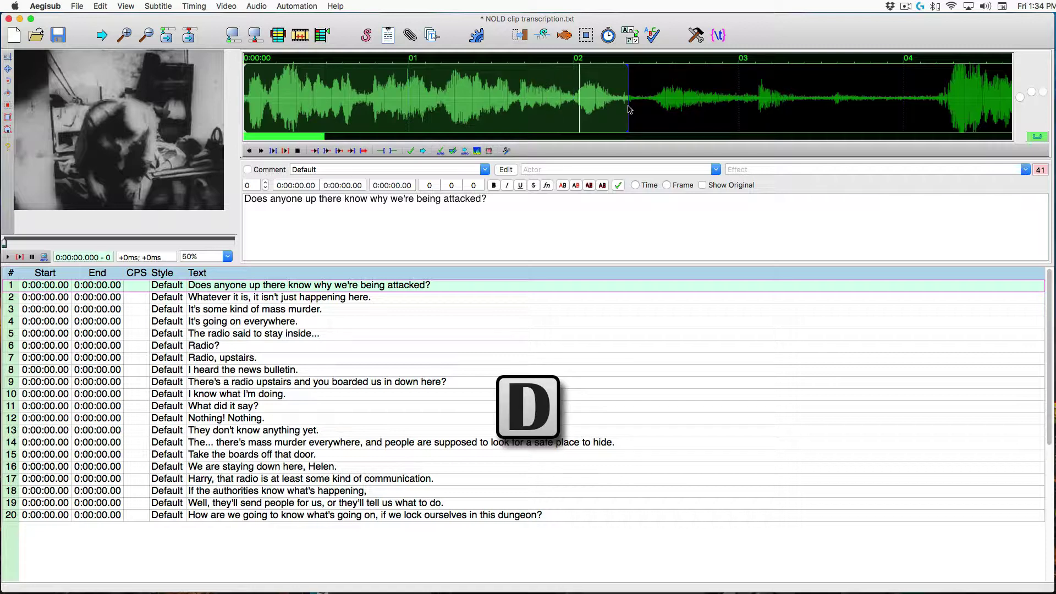
pyautogui.rightClick(640, 110)
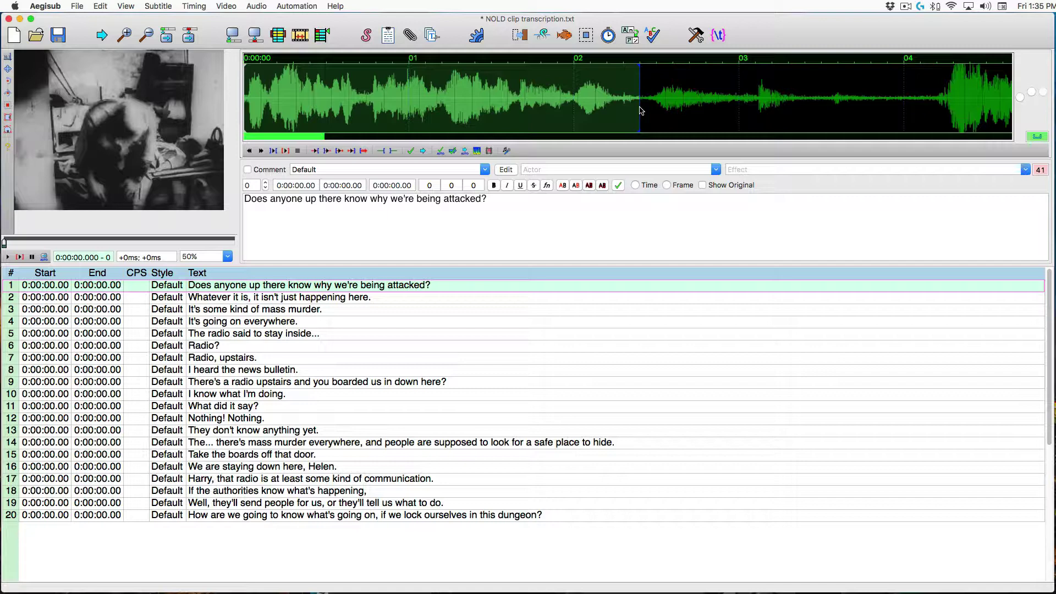
pyautogui.press('Return')
pyautogui.press('Return')
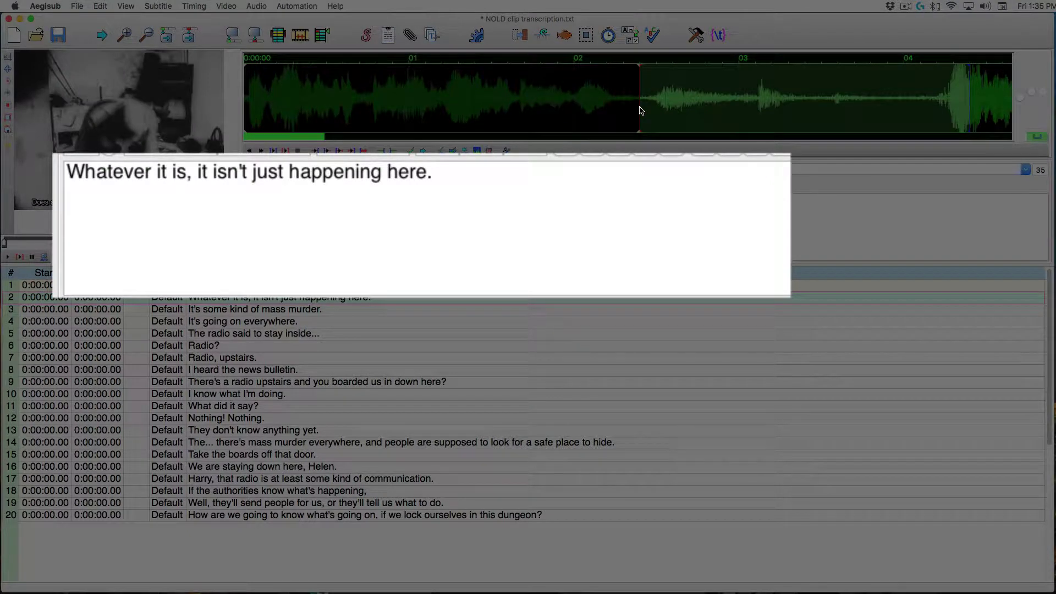
# - Set line 2's start and end on the waveform, then preview and commit it at 4.18–6.48 s
pyautogui.scroll(-2, 547, 125)
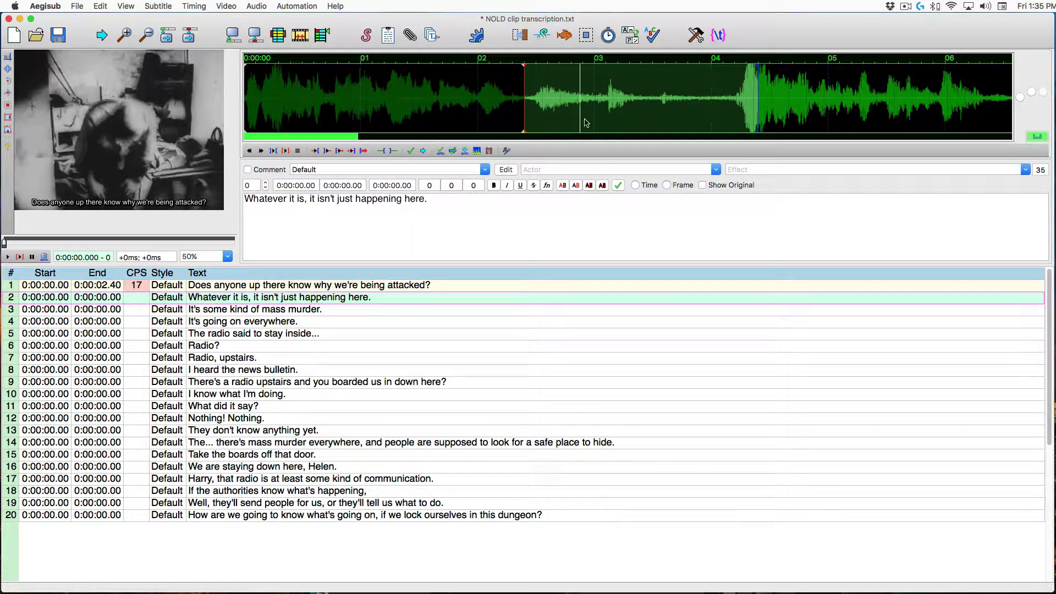
pyautogui.press('s')
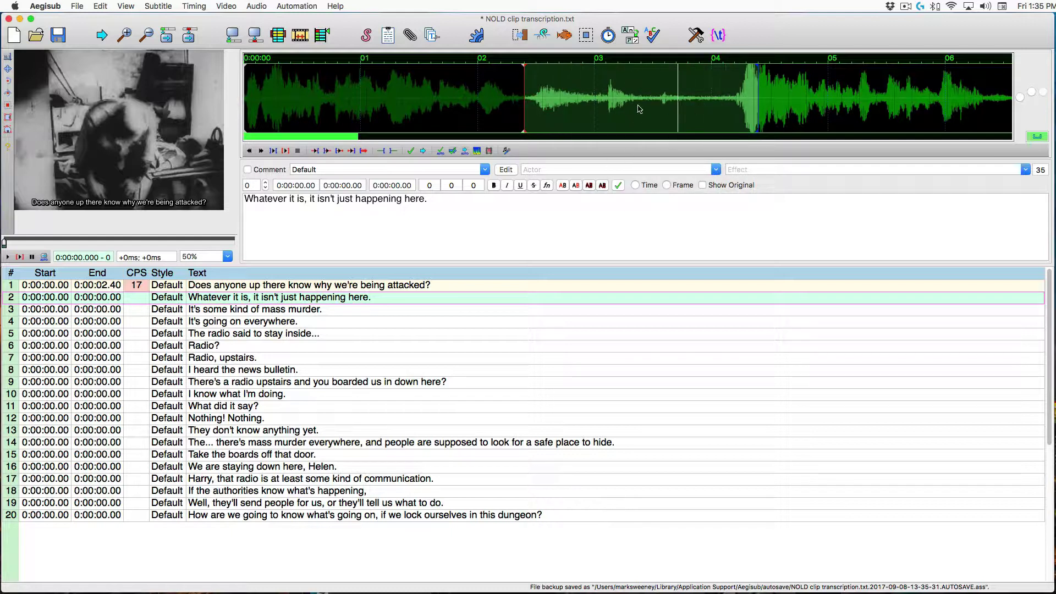
pyautogui.click(733, 123)
pyautogui.hscroll(5, 800, 133)
pyautogui.hscroll(-5, 800, 133)
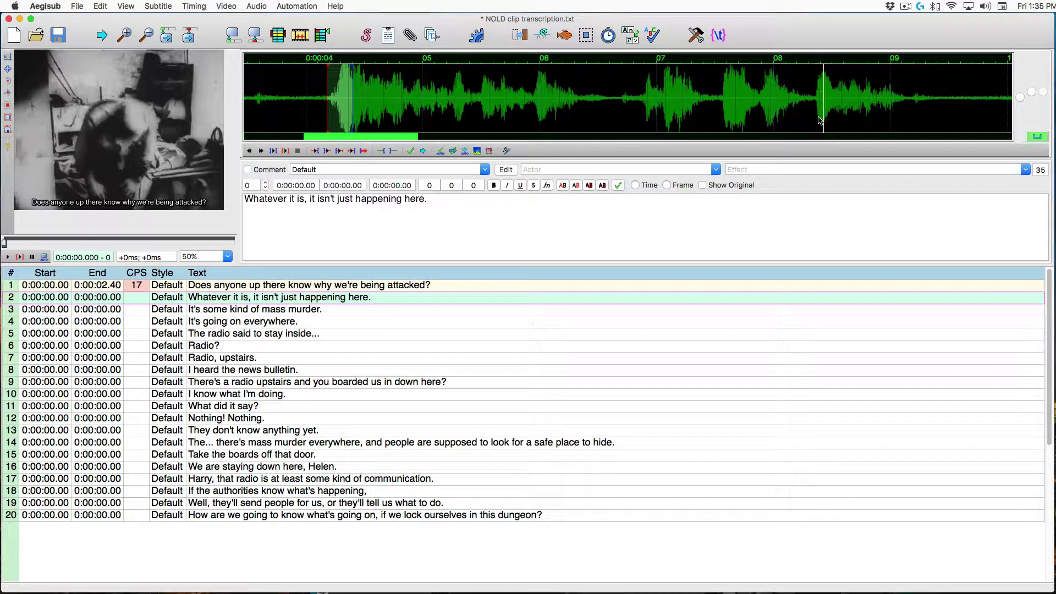
pyautogui.rightClick(615, 122)
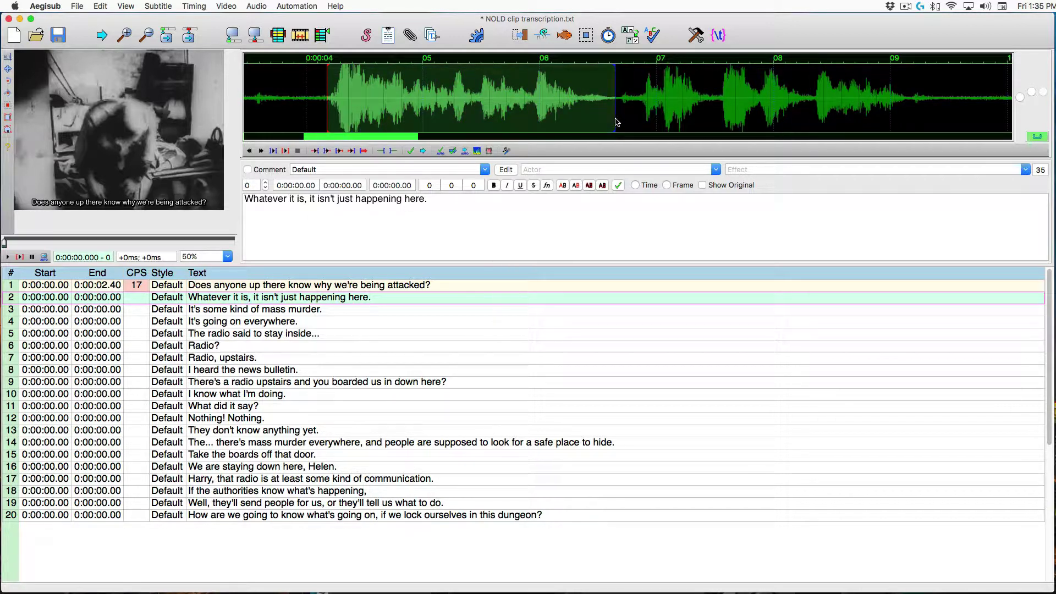
pyautogui.press('r')
pyautogui.rightClick(596, 120)
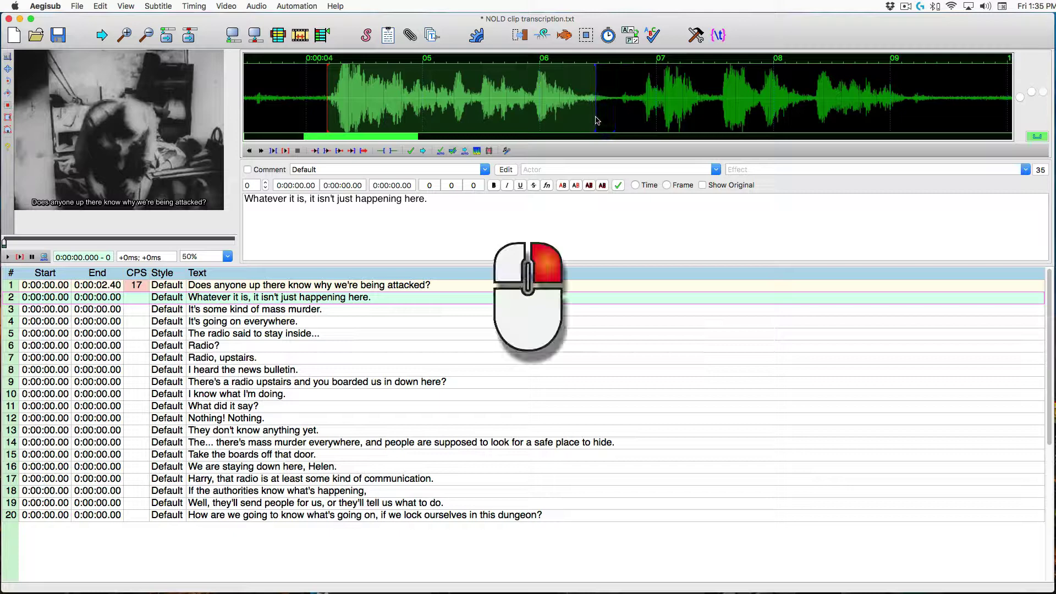
pyautogui.press('Return')
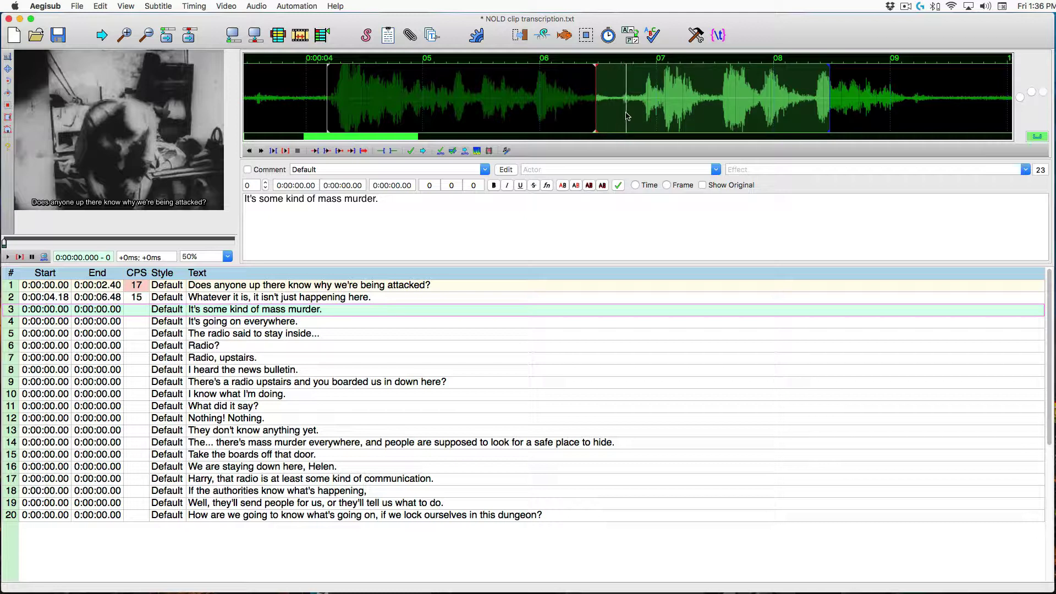
# - Start line 3 at 6.68 s and adjust its end to about 8.31 s, checking the tail
pyautogui.click(621, 116)
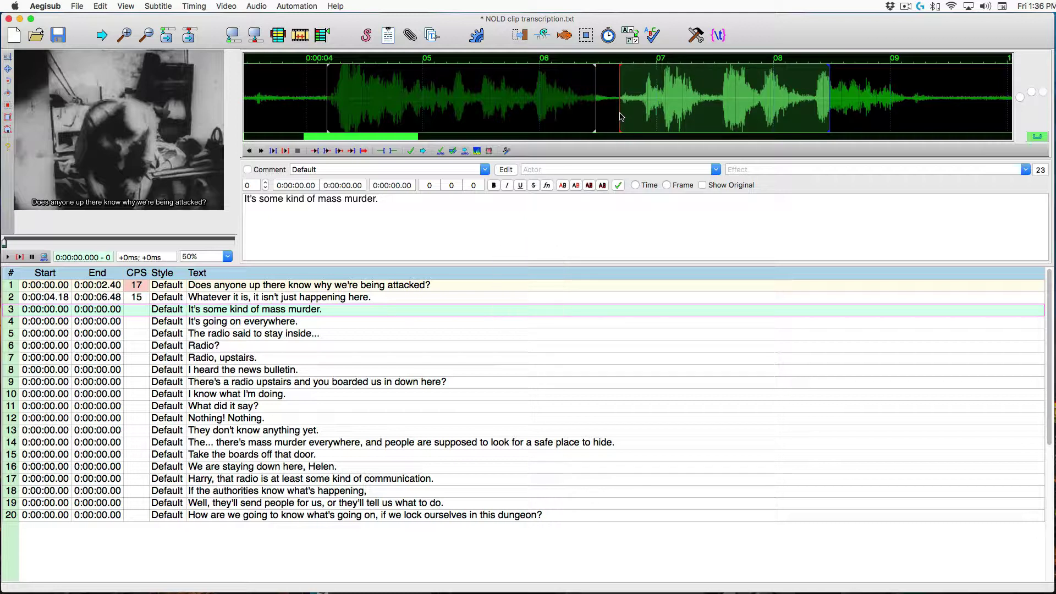
pyautogui.rightClick(907, 111)
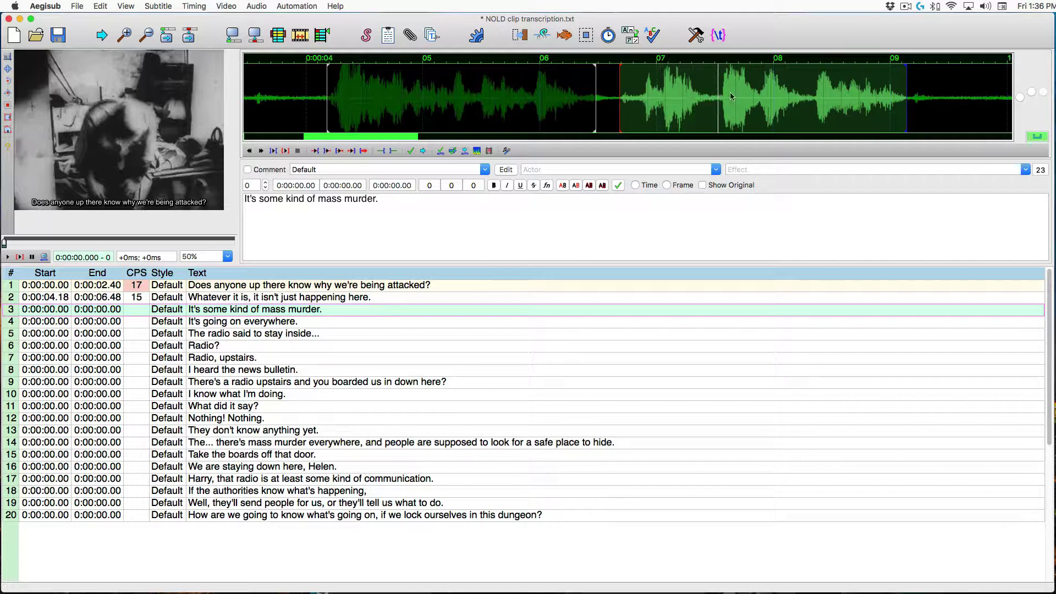
pyautogui.rightClick(909, 113)
pyautogui.press('r')
pyautogui.press('r')
pyautogui.rightClick(794, 117)
pyautogui.press('d')
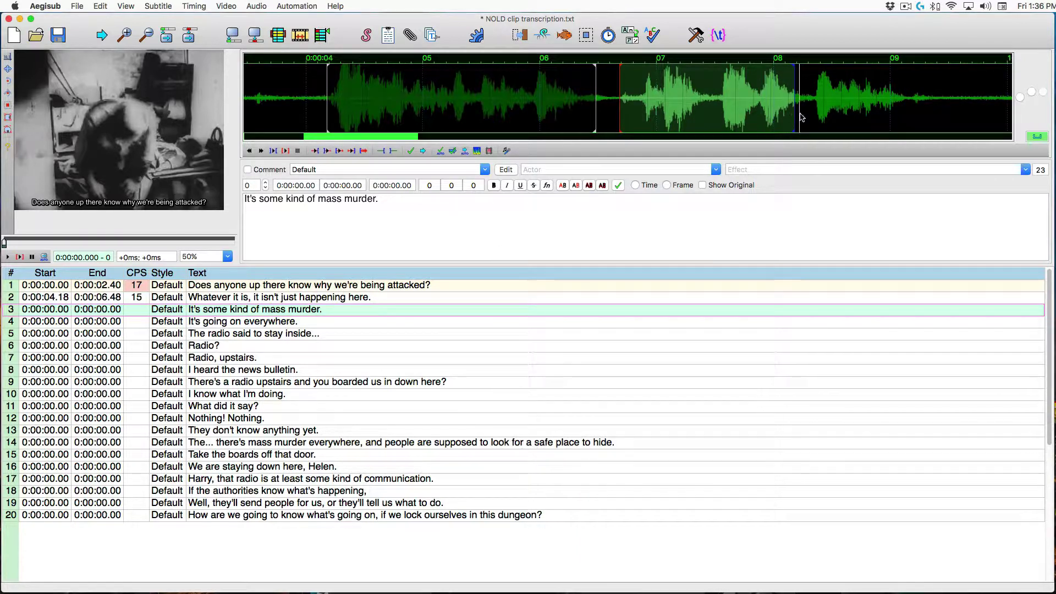
pyautogui.rightClick(800, 114)
pyautogui.press('d')
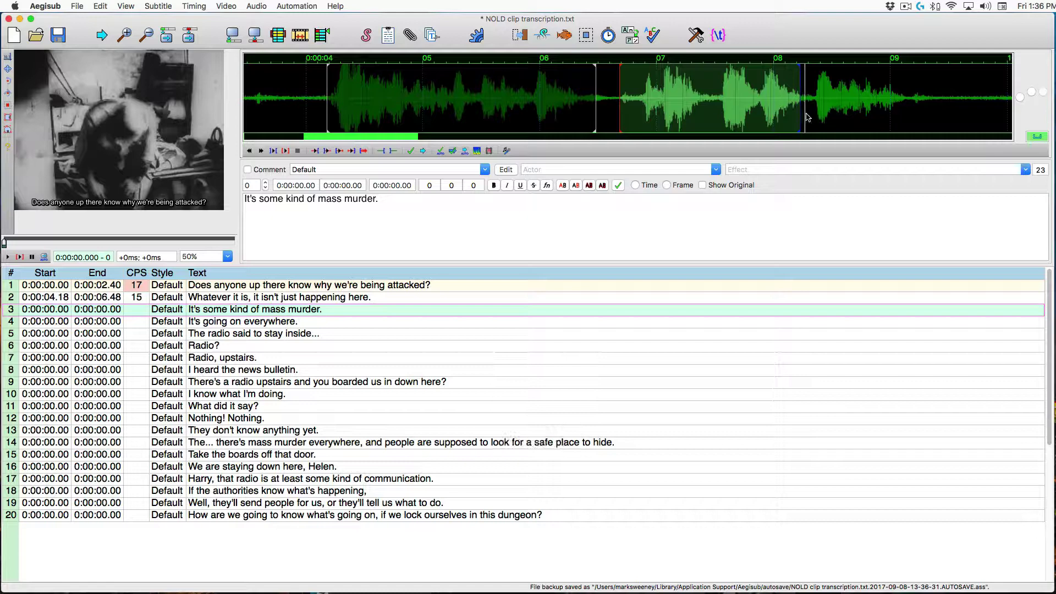
pyautogui.rightClick(809, 117)
pyautogui.press('d')
# - Commit line 3, then time line 4 to 8.31–9.21 s
pyautogui.press('Return')
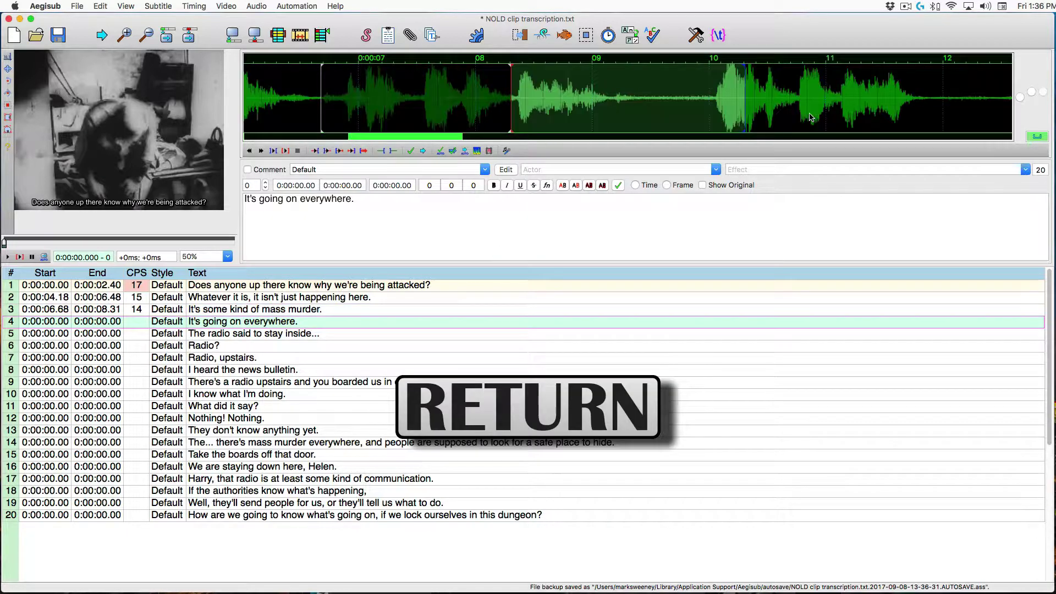
pyautogui.rightClick(635, 114)
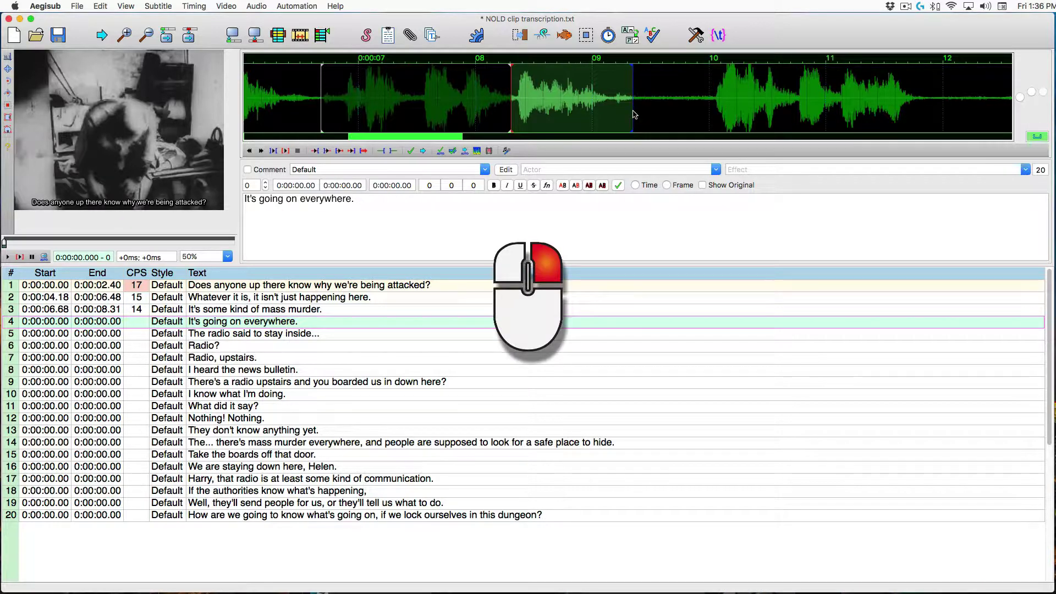
pyautogui.press('r')
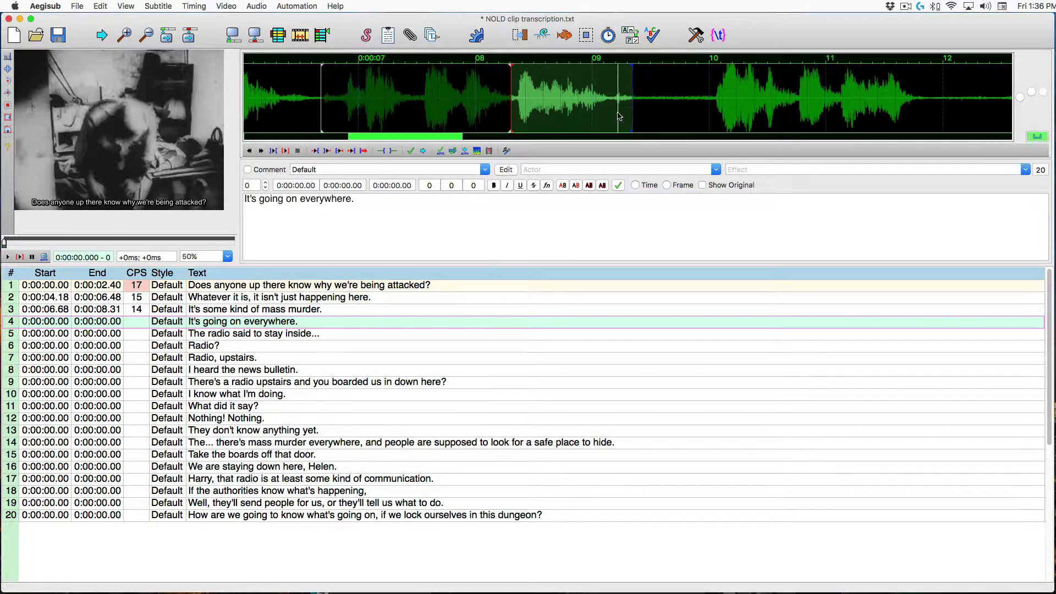
pyautogui.rightClick(619, 116)
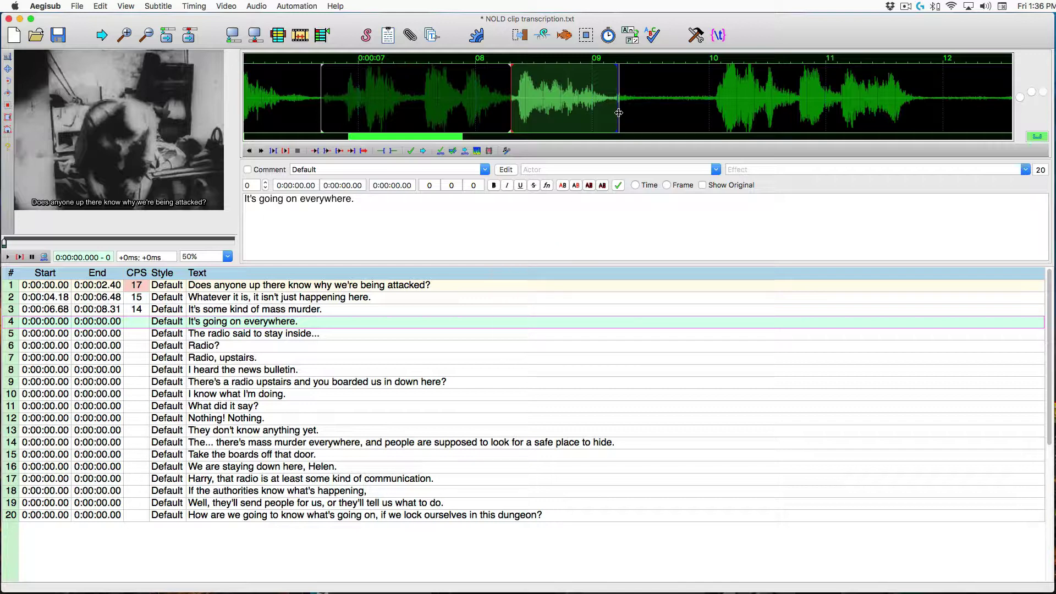
pyautogui.press('Return')
# - Time line 5 to 10.01–11.14 s, commit it, and mark the end of the 'Radio?' line
pyautogui.moveTo(712, 116); pyautogui.dragTo(917, 119)
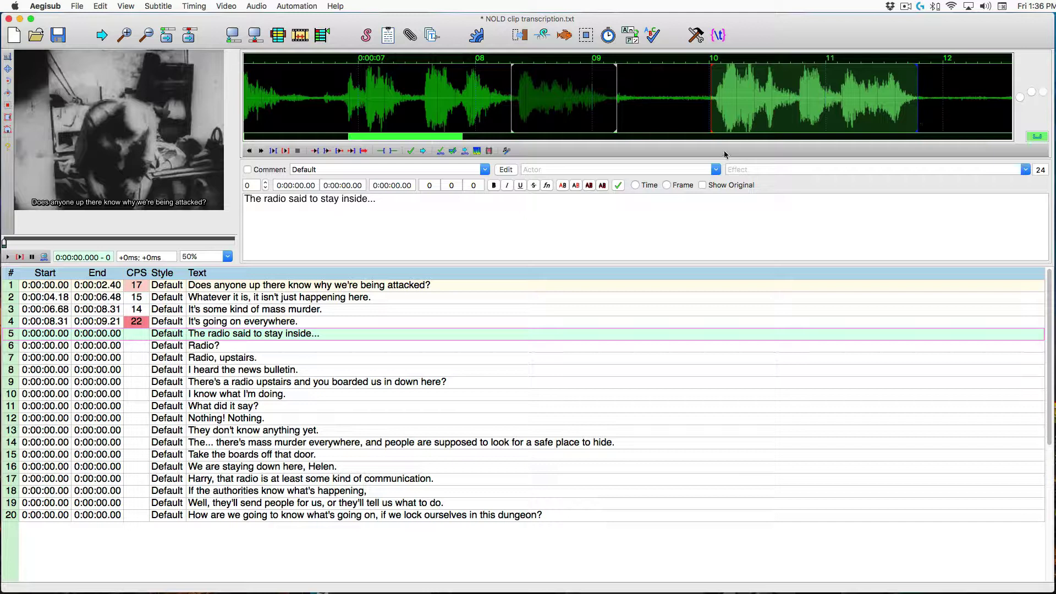
pyautogui.press('r')
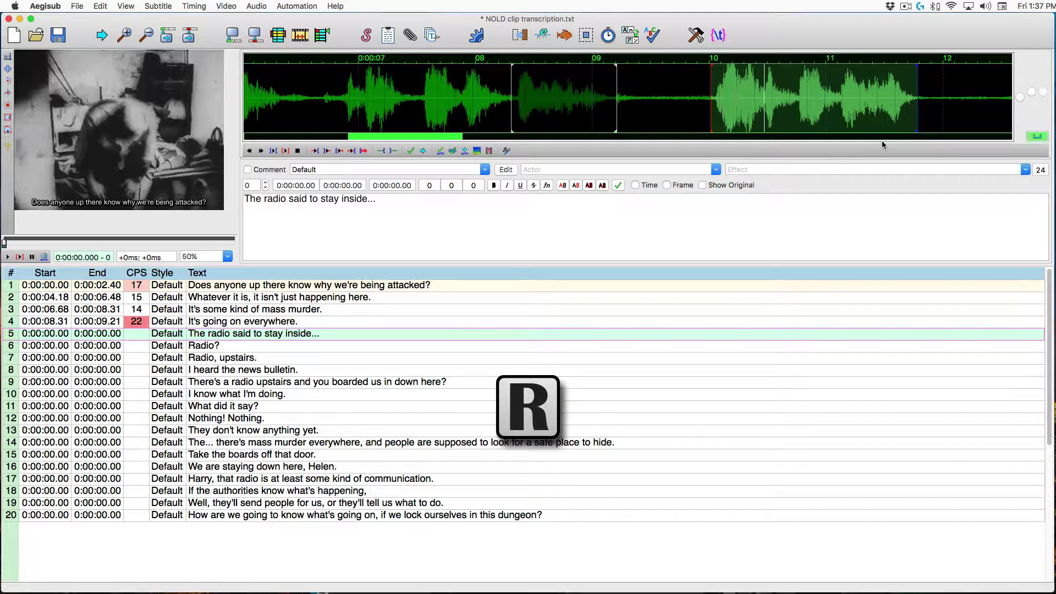
pyautogui.rightClick(839, 118)
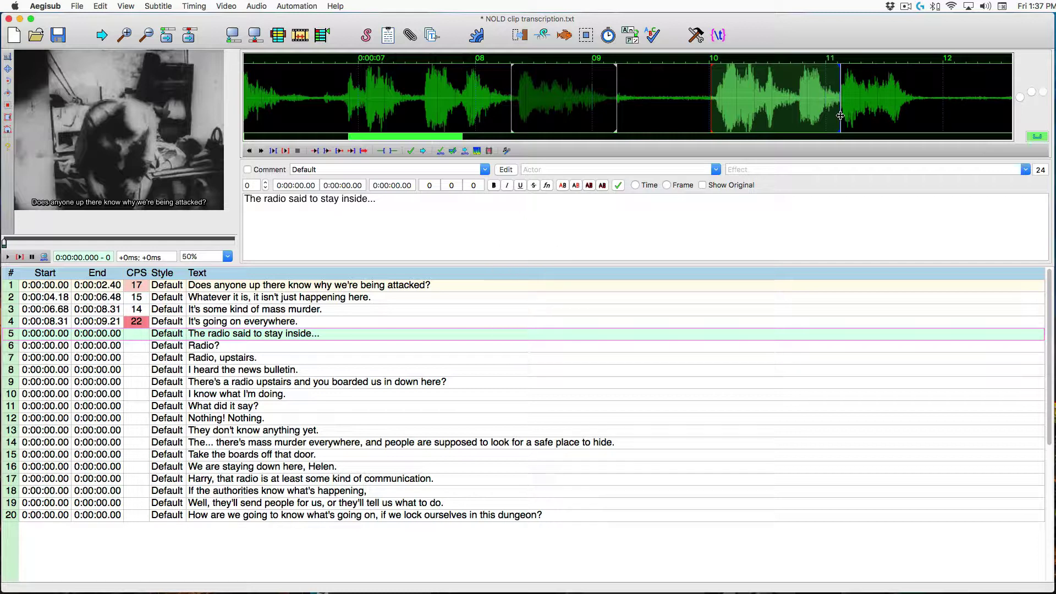
pyautogui.press('d')
pyautogui.rightClick(859, 116)
pyautogui.press('d')
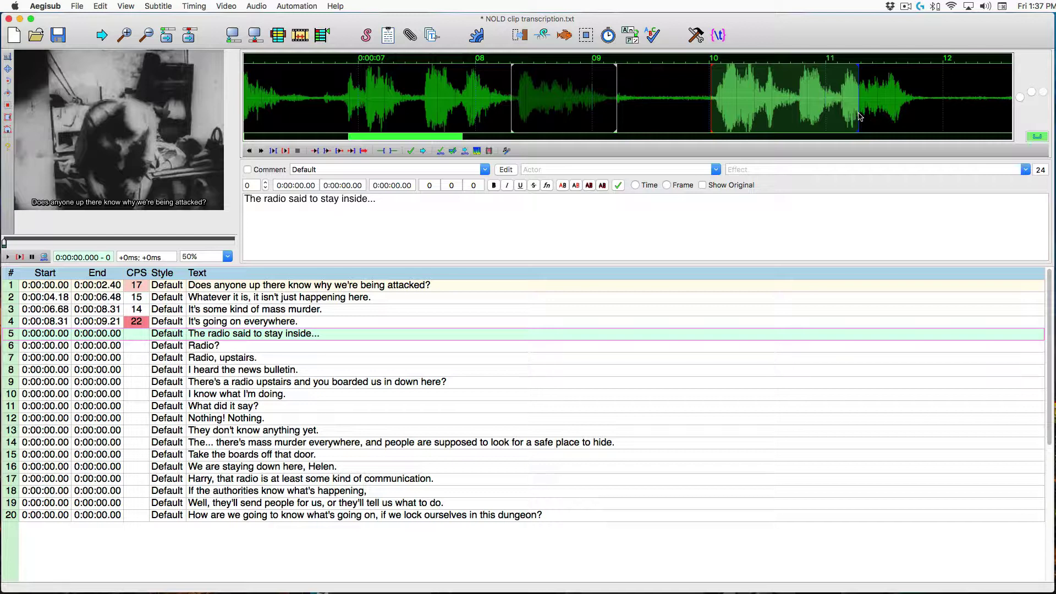
pyautogui.rightClick(911, 115)
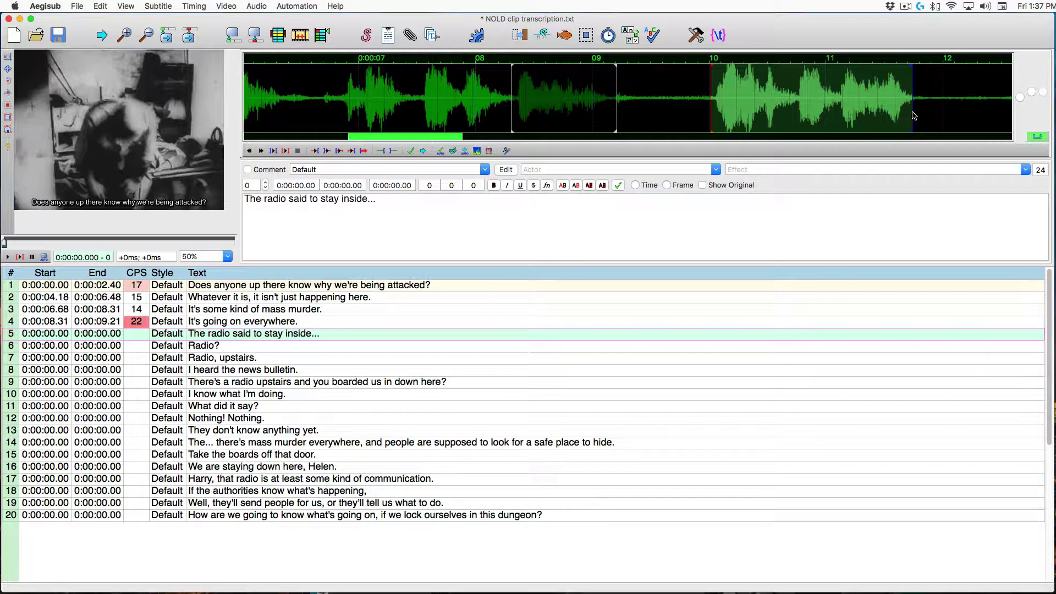
pyautogui.press('r')
pyautogui.rightClick(843, 118)
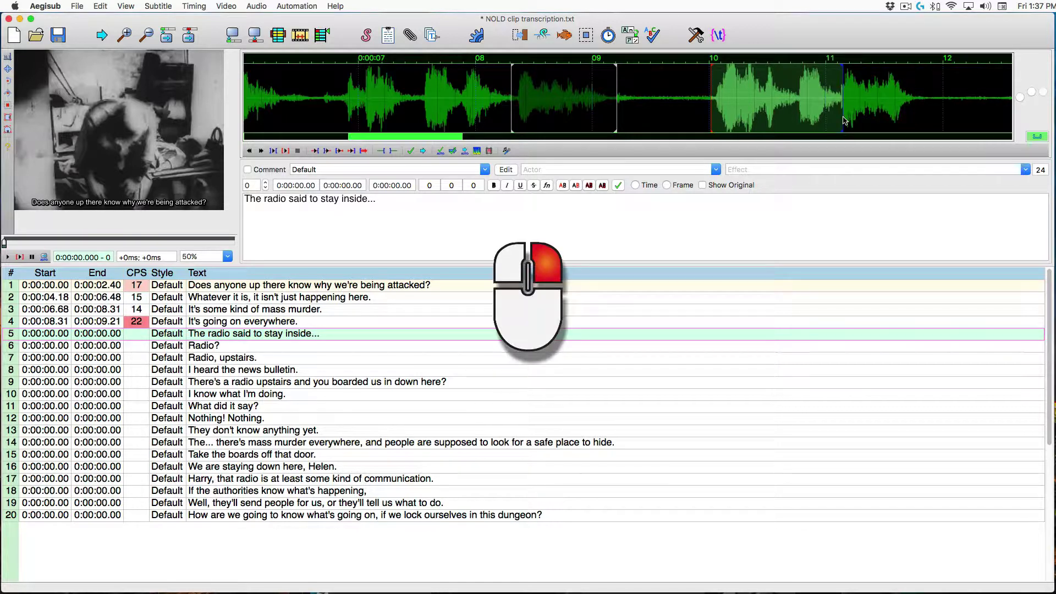
pyautogui.press('Return')
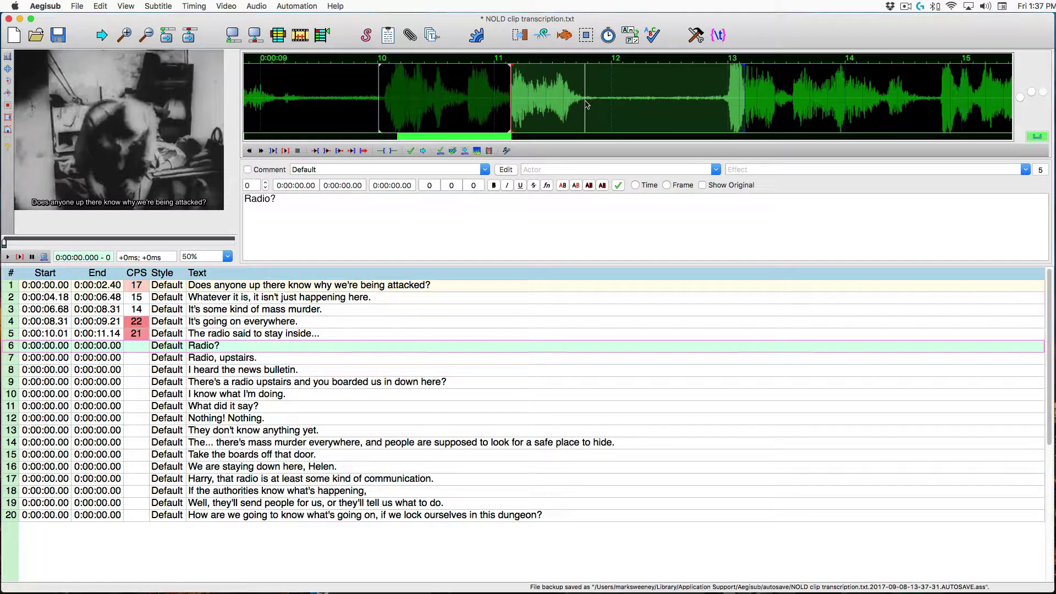
pyautogui.rightClick(589, 105)
# - Commit line 6, then time line 7 by setting its start and fine-tuning its end
pyautogui.press('r')
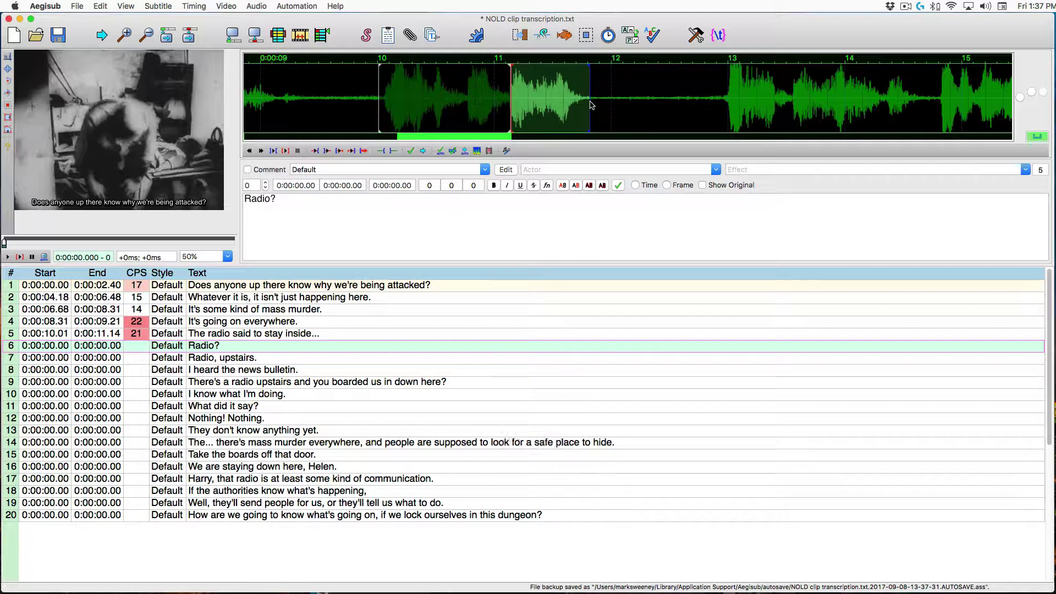
pyautogui.press('Return')
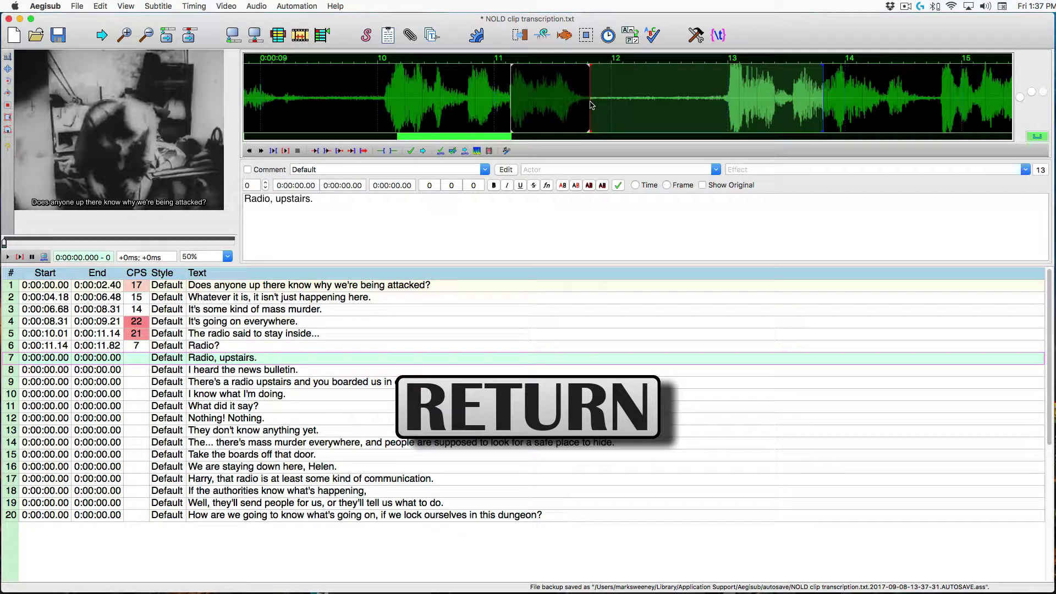
pyautogui.click(722, 107)
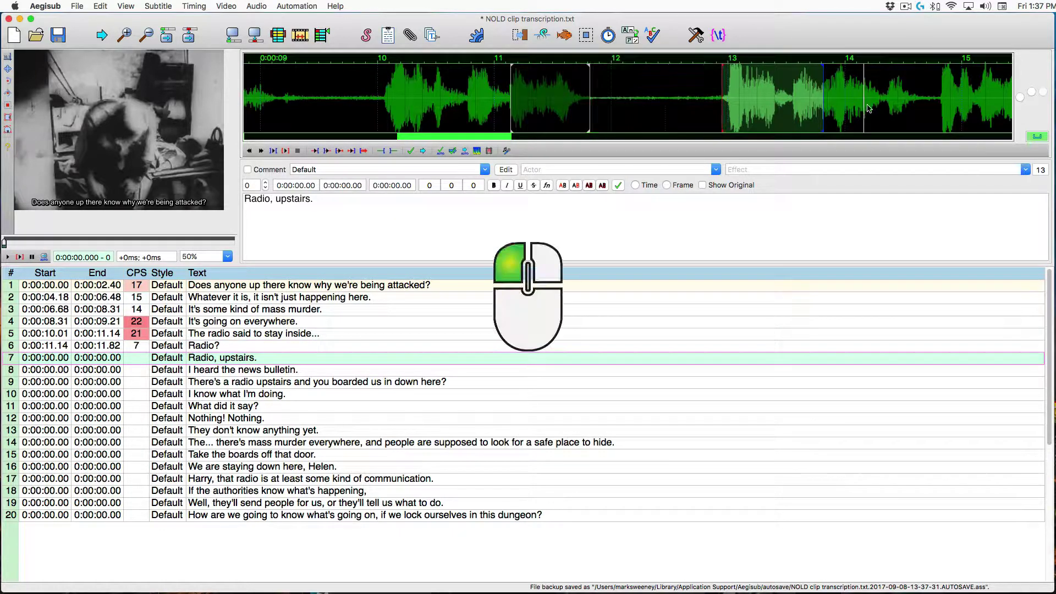
pyautogui.rightClick(933, 113)
pyautogui.press('r')
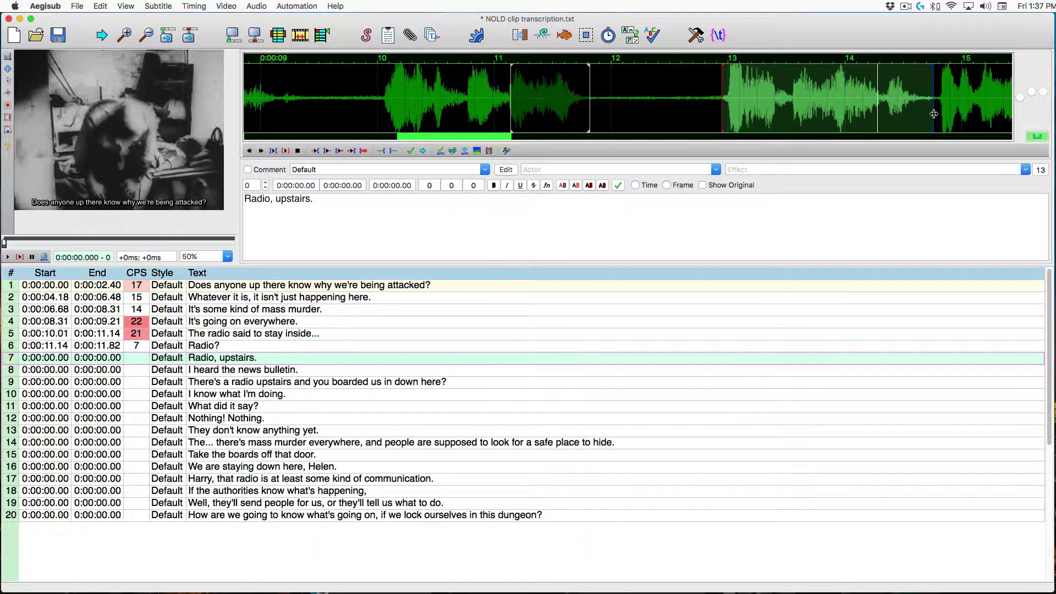
pyautogui.rightClick(791, 118)
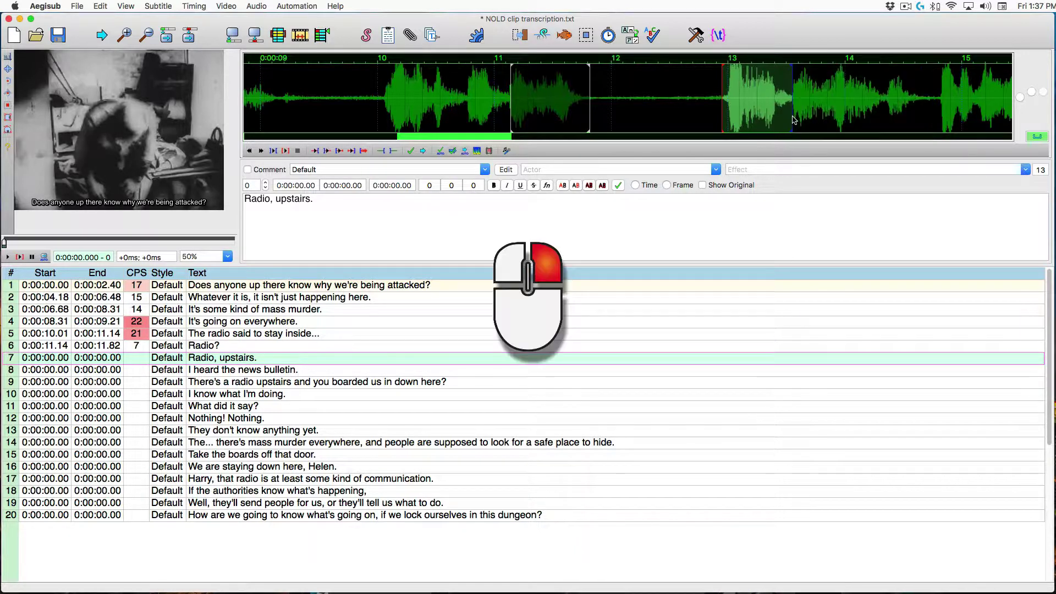
pyautogui.press('d')
pyautogui.rightClick(820, 117)
pyautogui.press('d')
pyautogui.rightClick(821, 114)
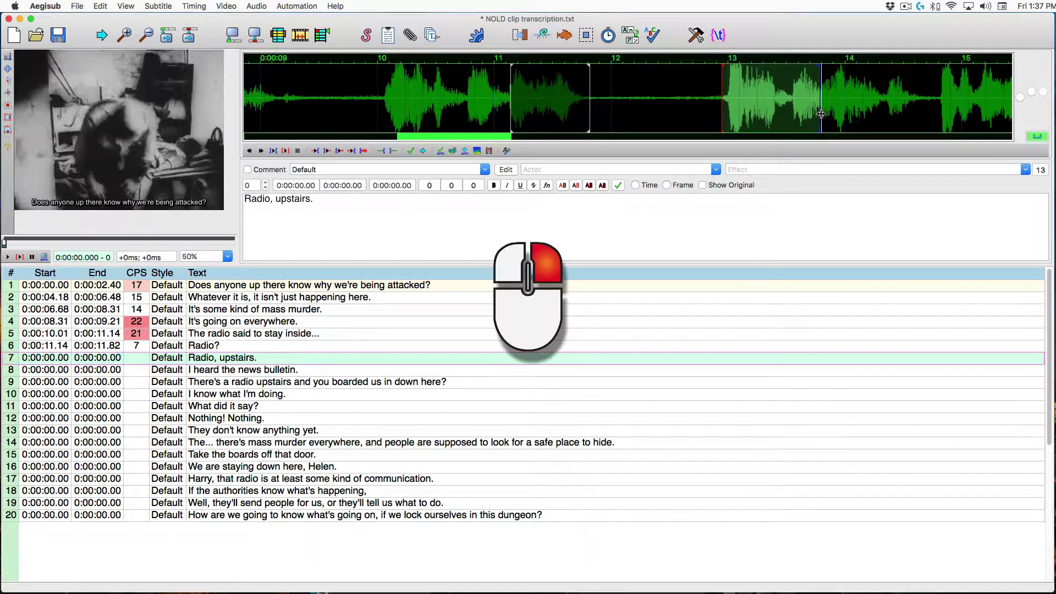
pyautogui.press('d')
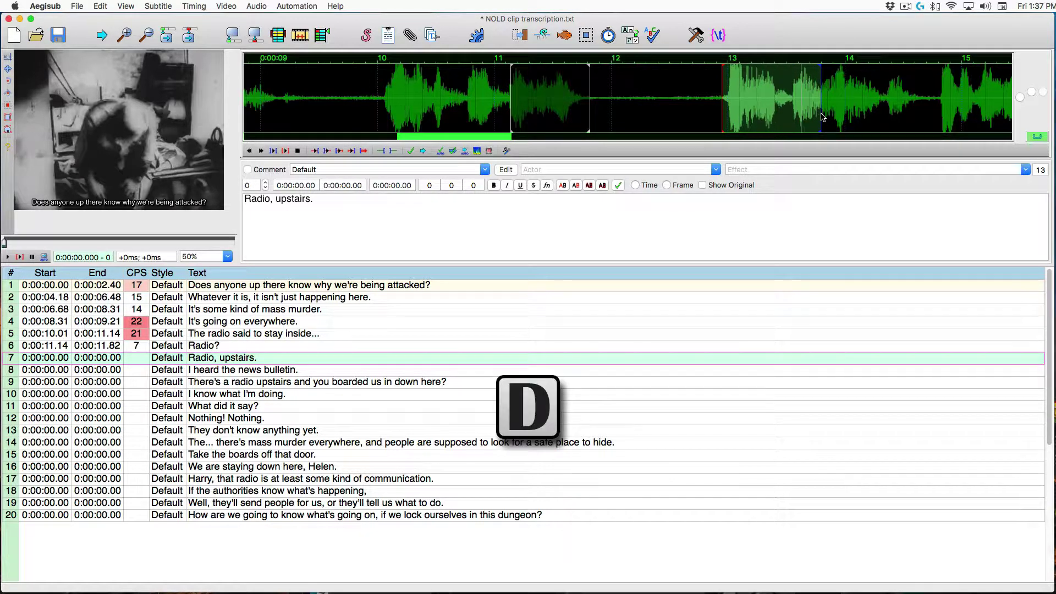
pyautogui.press('Return')
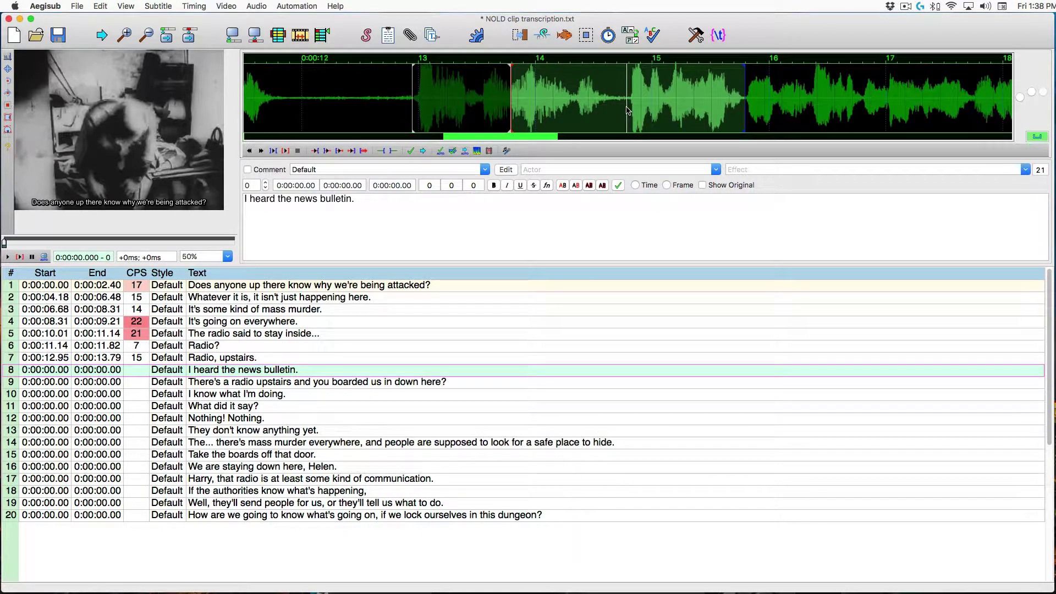
# - Time line 8 to 13.79–14.78 s and line 9 to 14.78–17.74 s
pyautogui.rightClick(628, 110)
pyautogui.press('Return')
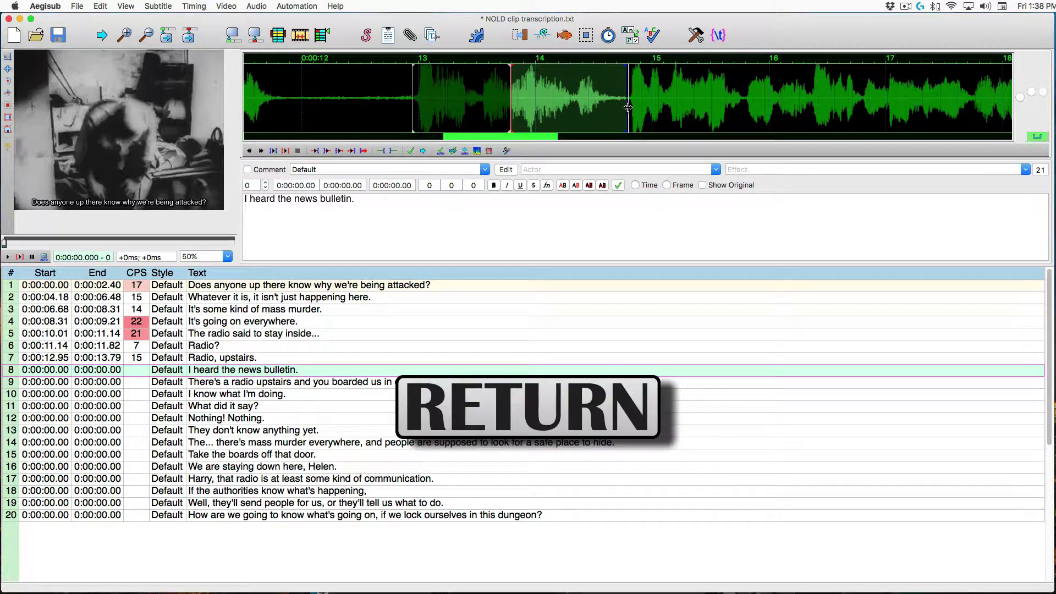
pyautogui.click(628, 107)
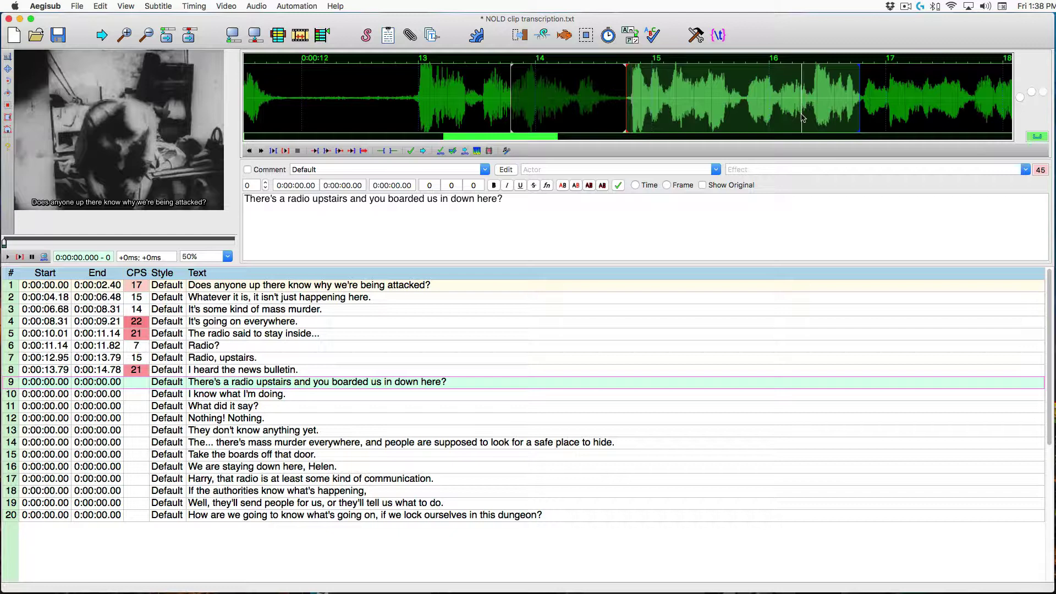
pyautogui.rightClick(970, 120)
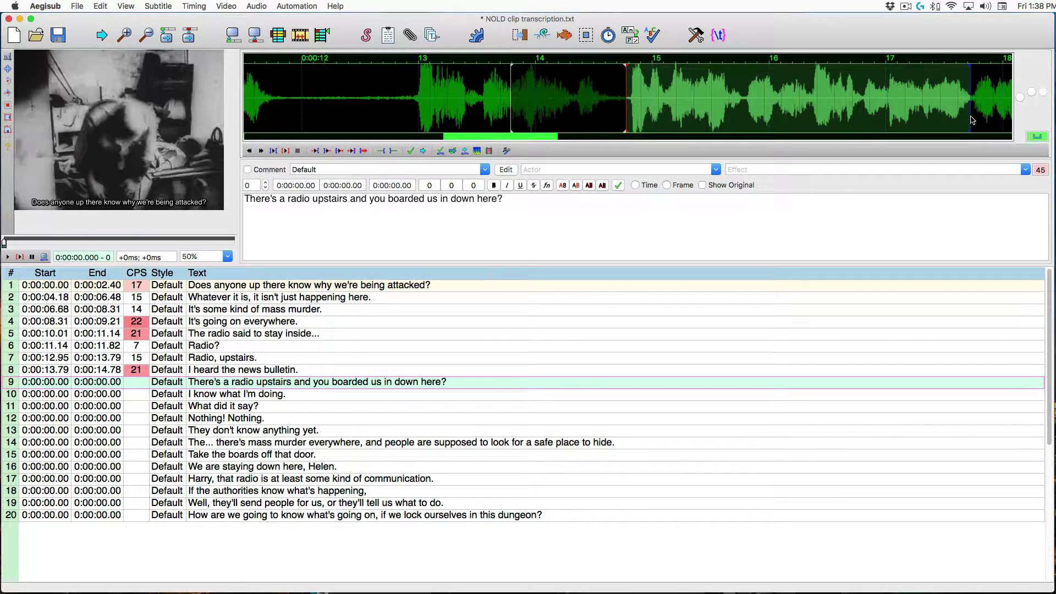
pyautogui.press('r')
pyautogui.rightClick(972, 116)
pyautogui.rightClick(972, 117)
pyautogui.press('d')
pyautogui.press('Return')
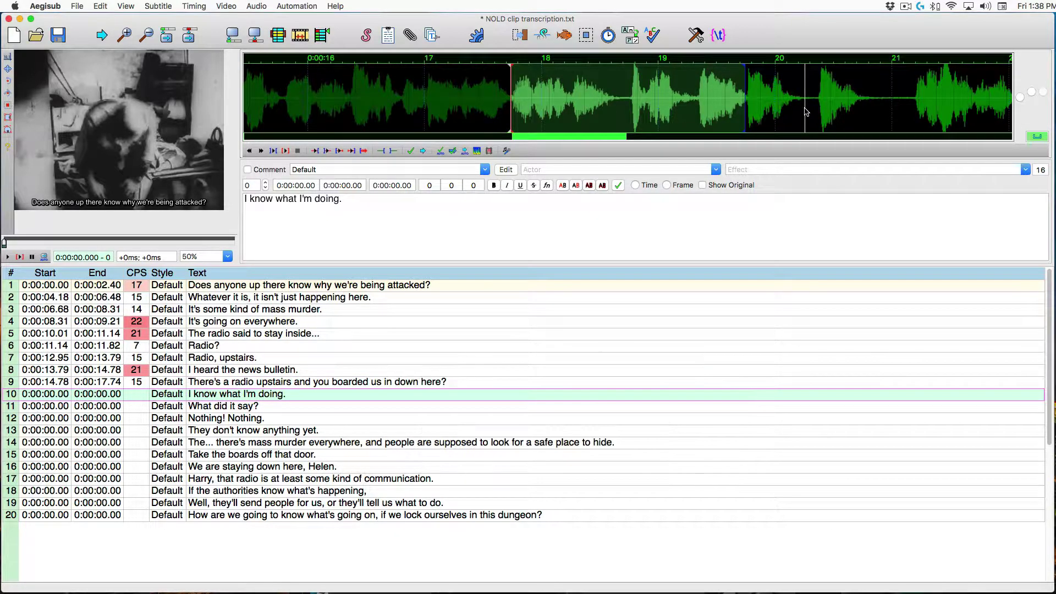
# - Trim the ends of lines 10 and 11 to their phrases and commit both
pyautogui.rightClick(628, 110)
pyautogui.press('r')
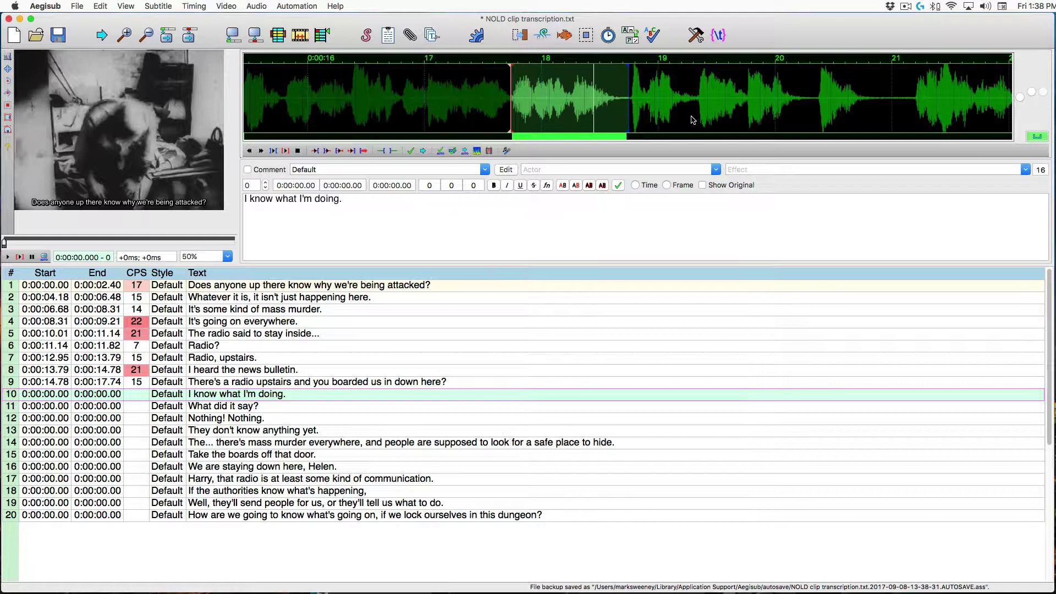
pyautogui.rightClick(622, 102)
pyautogui.press('Return')
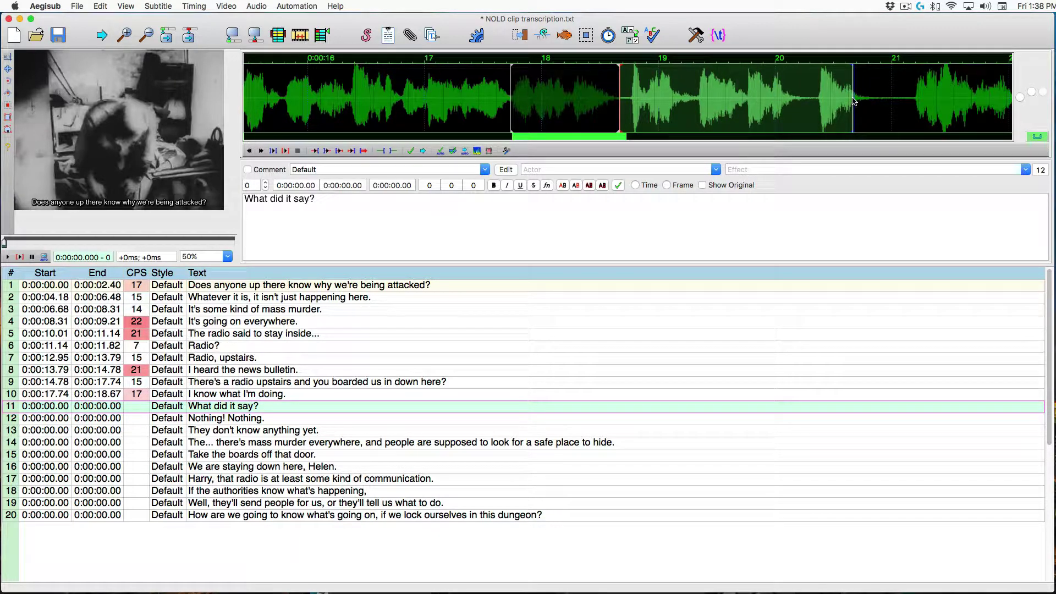
pyautogui.rightClick(695, 102)
pyautogui.press('r')
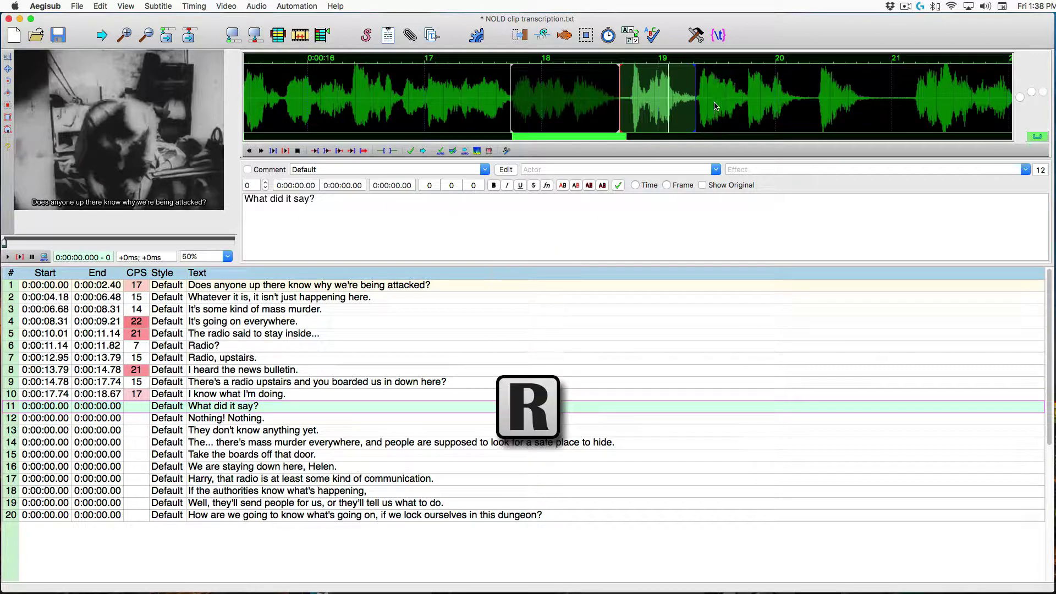
pyautogui.rightClick(744, 97)
pyautogui.press('r')
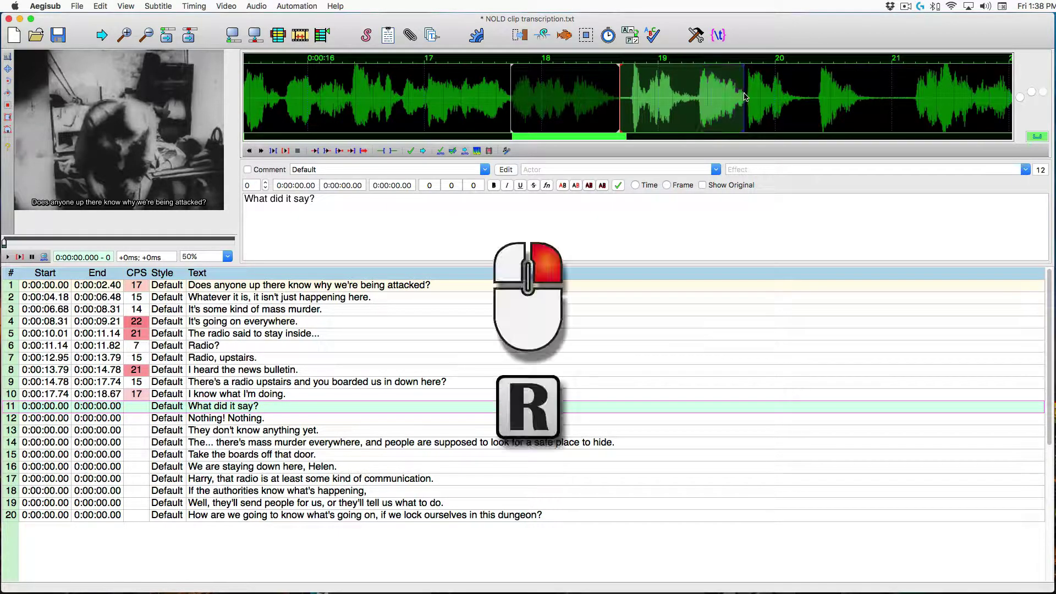
pyautogui.rightClick(746, 95)
pyautogui.press('r')
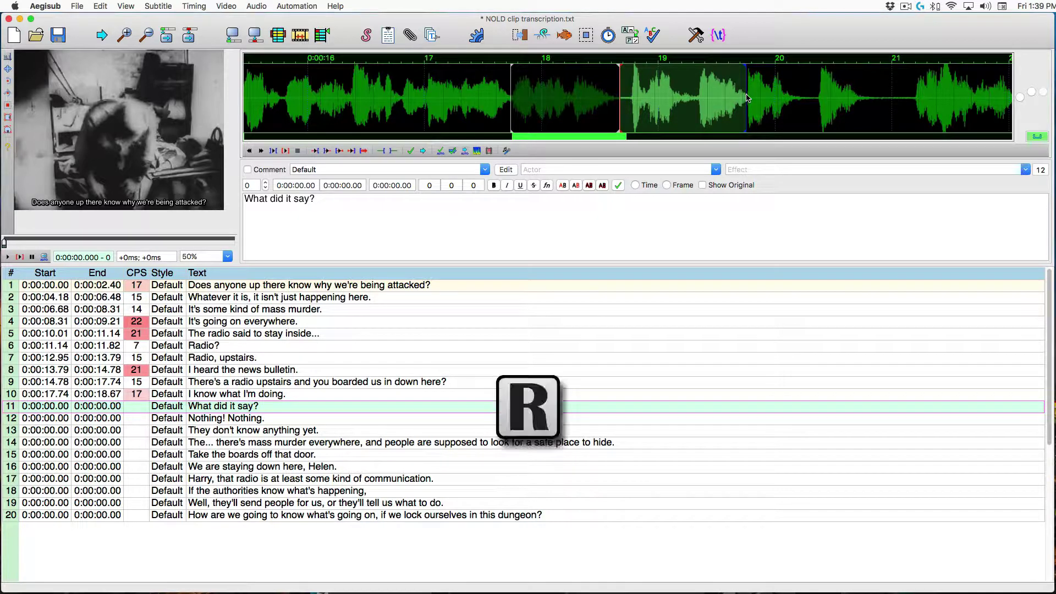
pyautogui.press('Return')
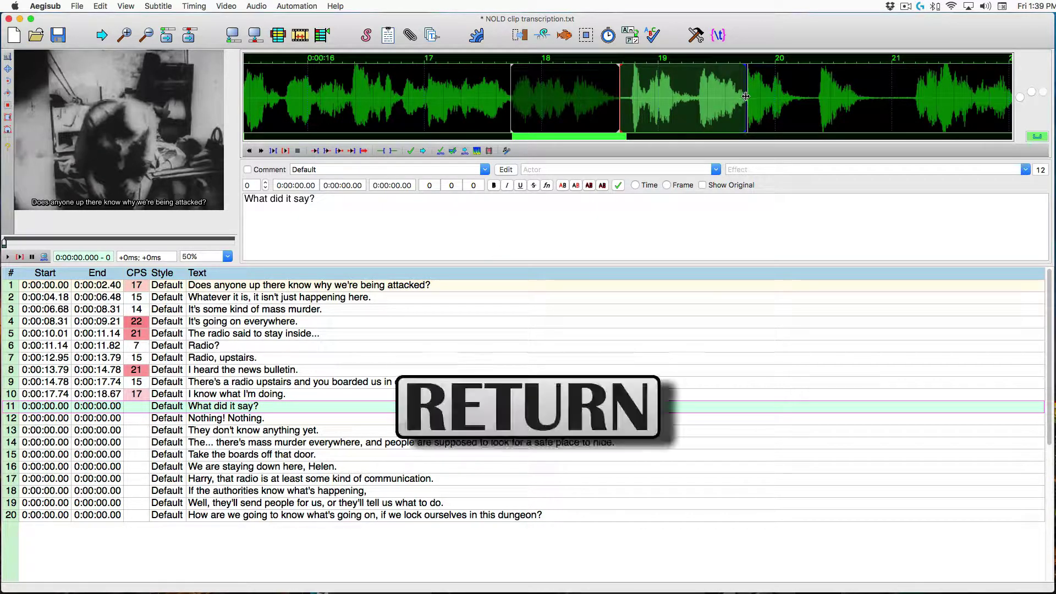
# - Time lines 12 and 13, adjusting line 13's start and both lines' ends
pyautogui.rightClick(787, 120)
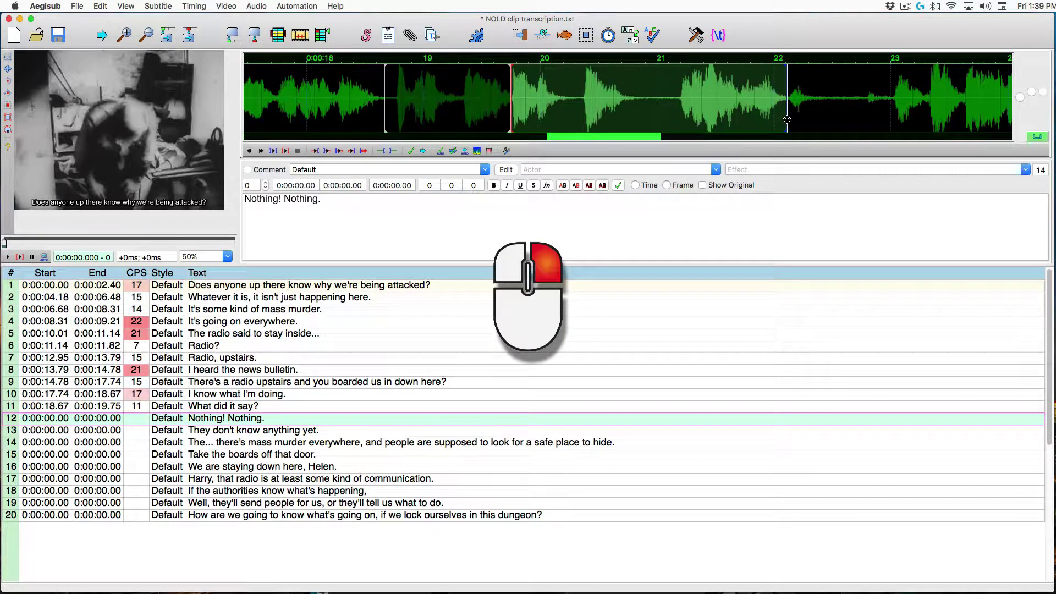
pyautogui.press('r')
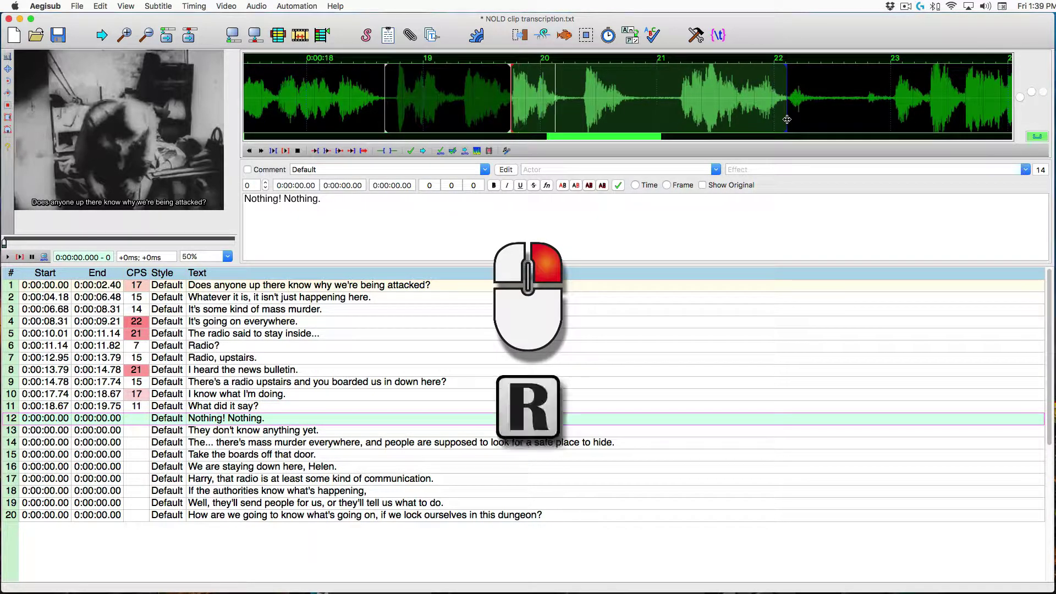
pyautogui.rightClick(635, 114)
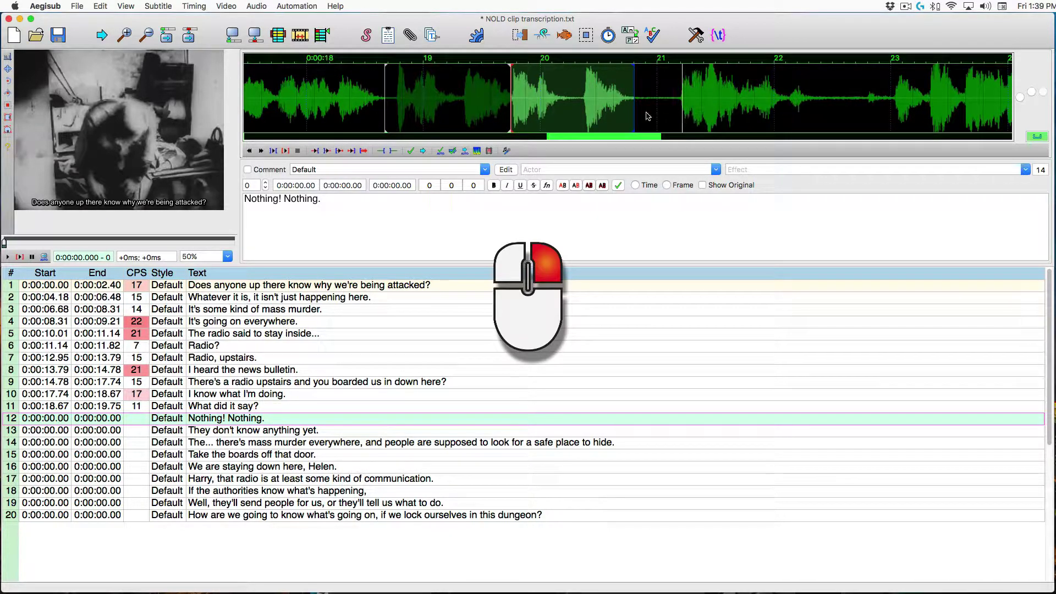
pyautogui.press('d')
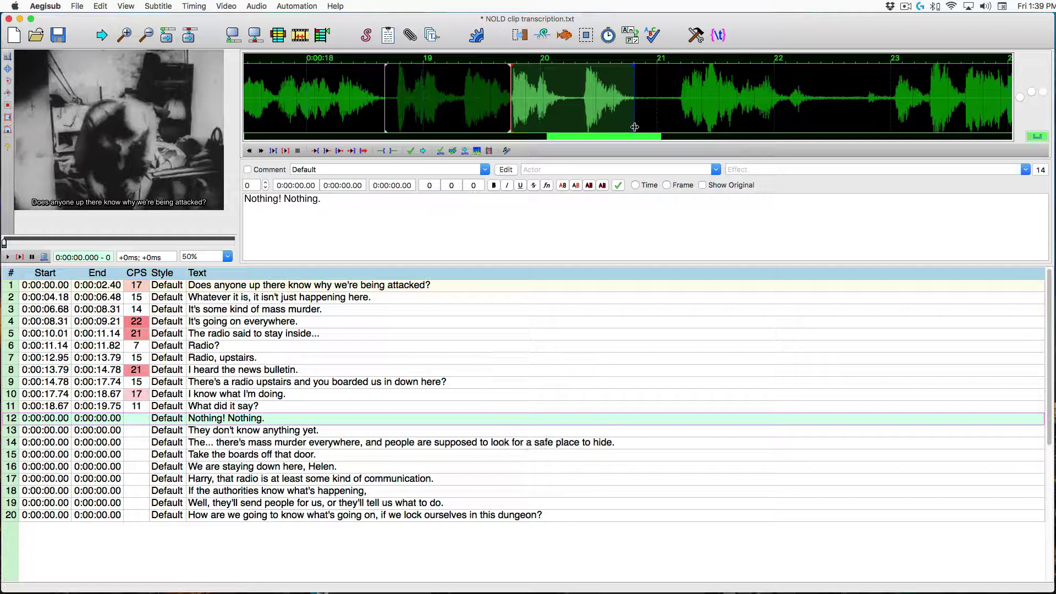
pyautogui.press('Return')
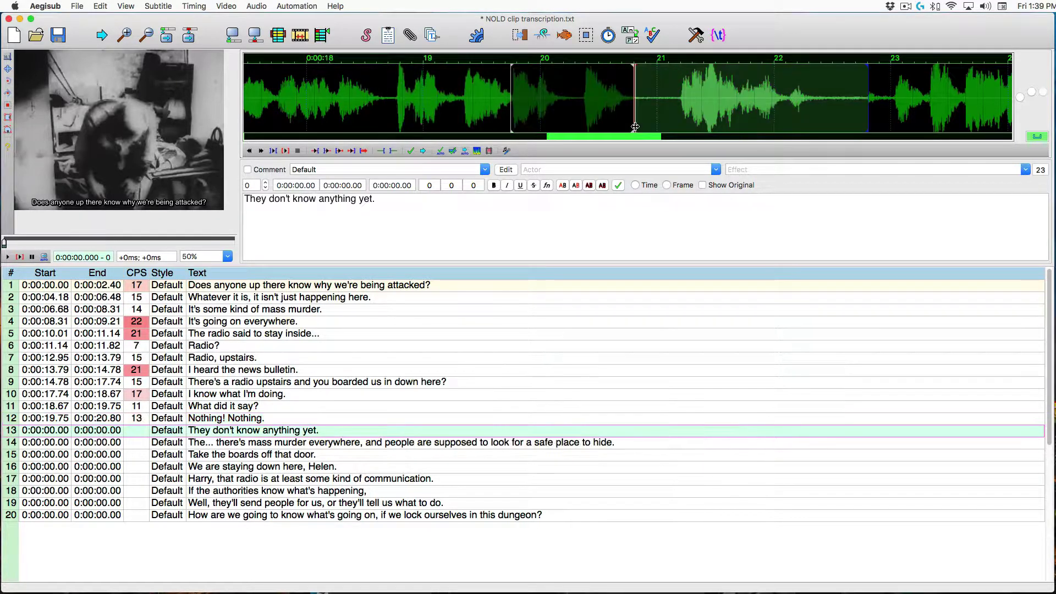
pyautogui.click(675, 124)
pyautogui.rightClick(817, 122)
pyautogui.press('r')
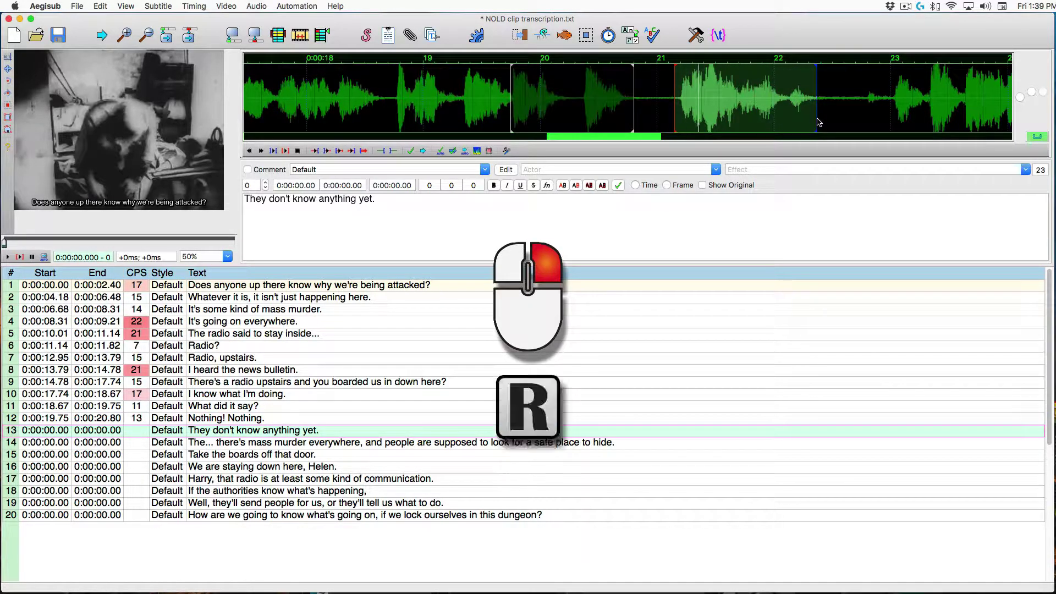
pyautogui.rightClick(789, 123)
pyautogui.press('r')
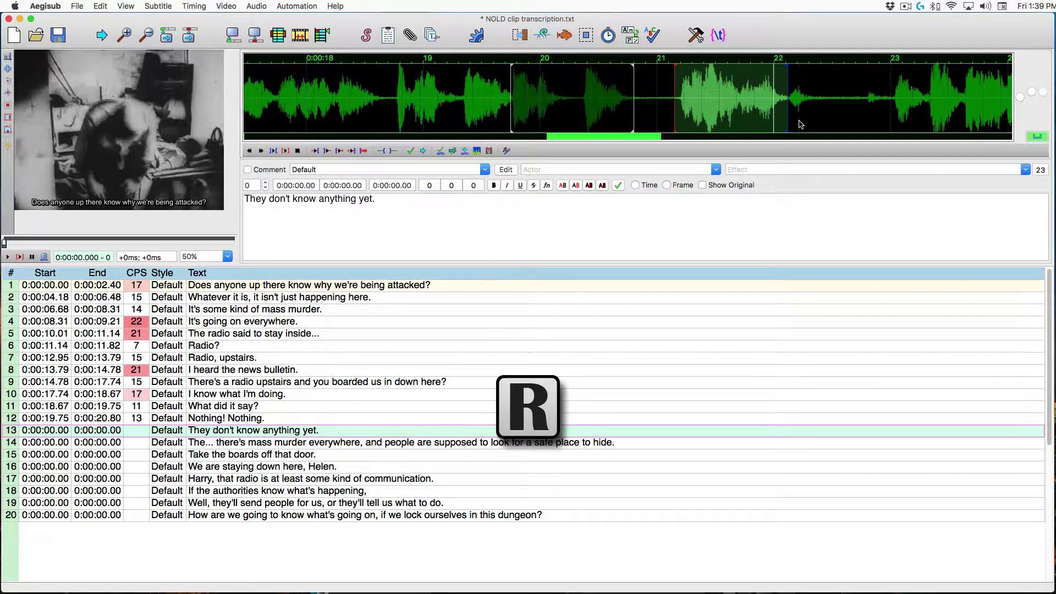
pyautogui.press('Return')
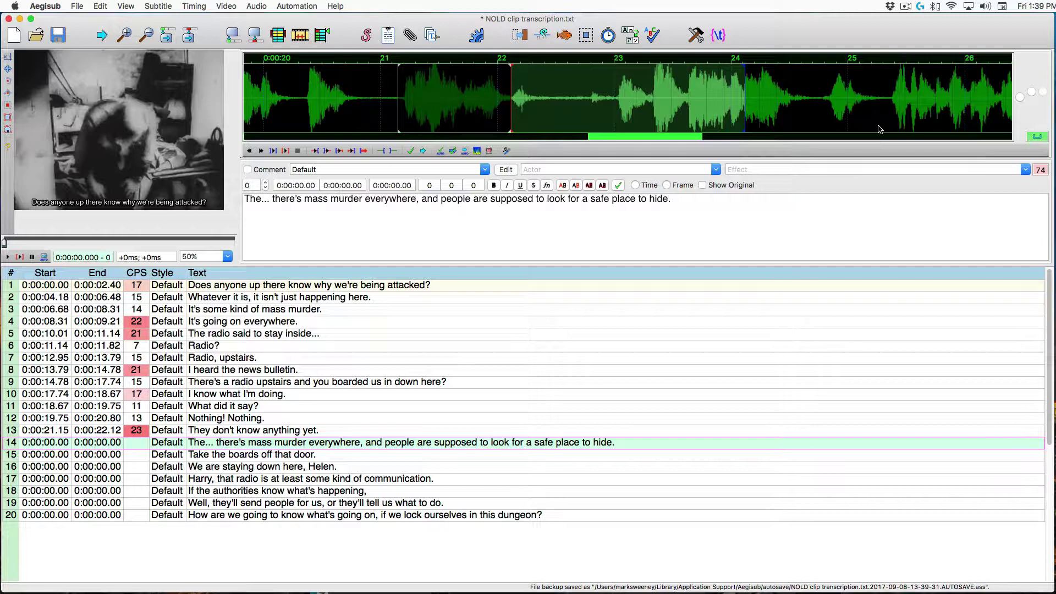
# - Extend line 14's end to about 27.5 s, fine-tune it, and commit
pyautogui.rightClick(892, 112)
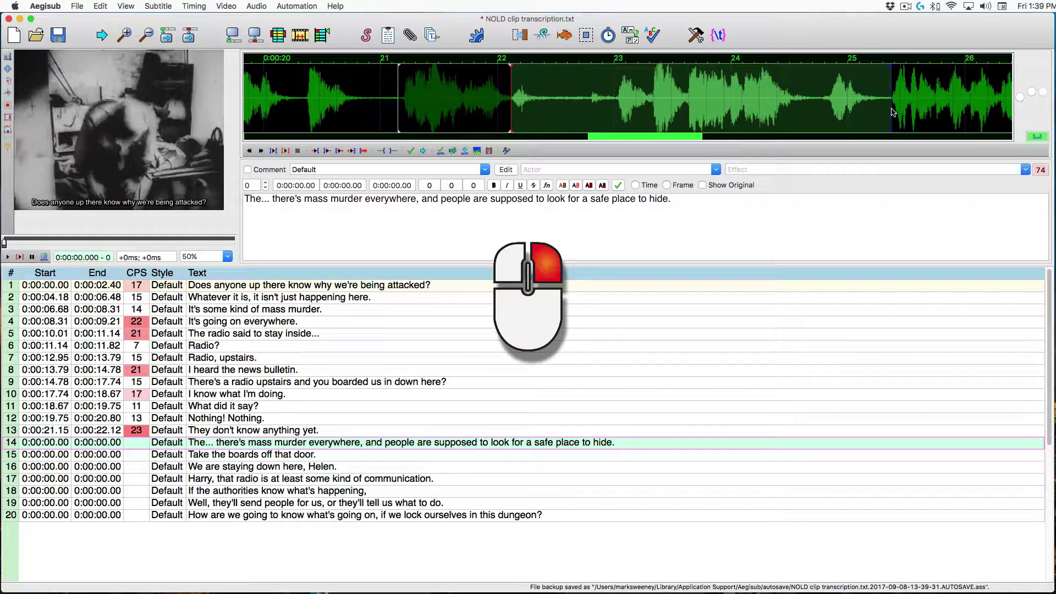
pyautogui.press('r')
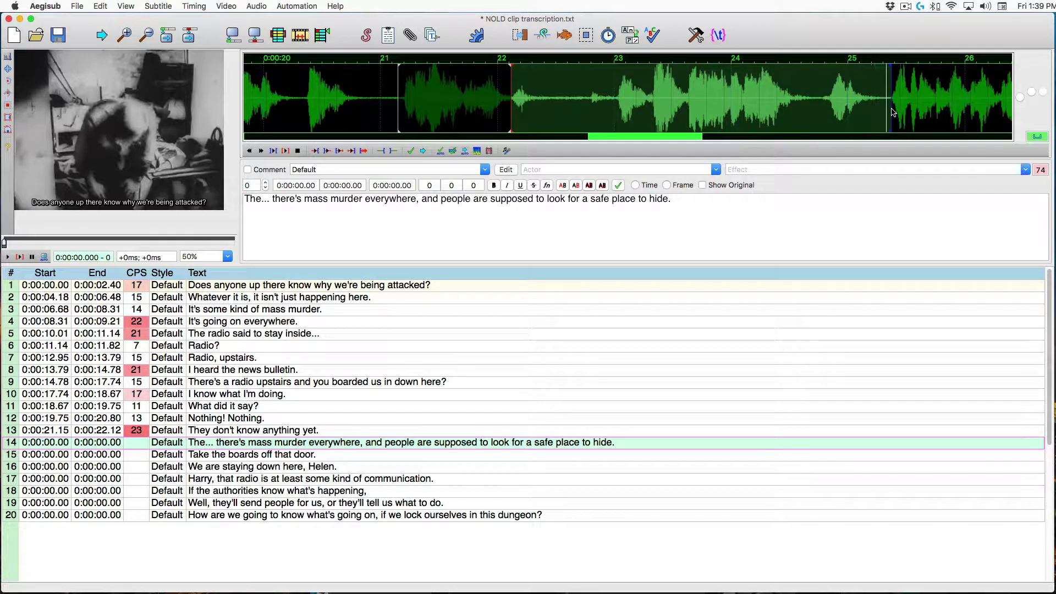
pyautogui.hscroll(5, 892, 112)
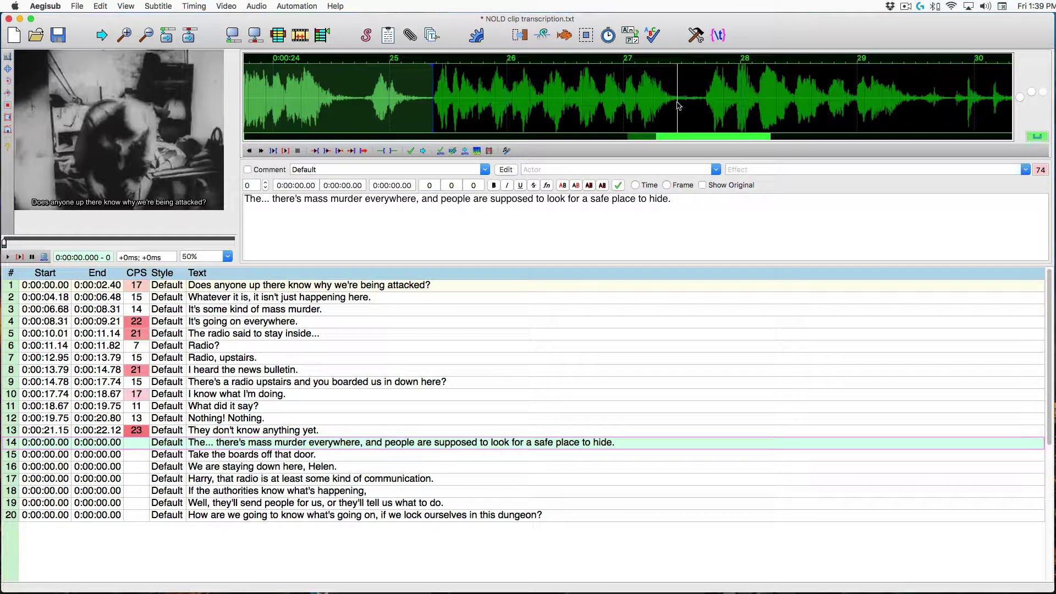
pyautogui.rightClick(687, 106)
pyautogui.press('r')
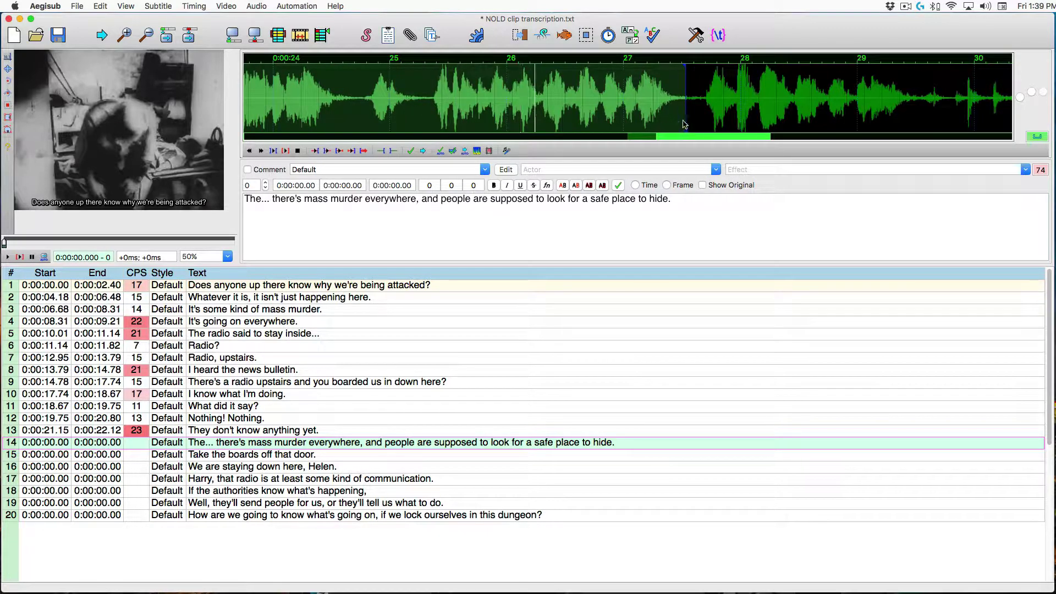
pyautogui.moveTo(678, 115); pyautogui.dragTo(691, 114)
pyautogui.press('Return')
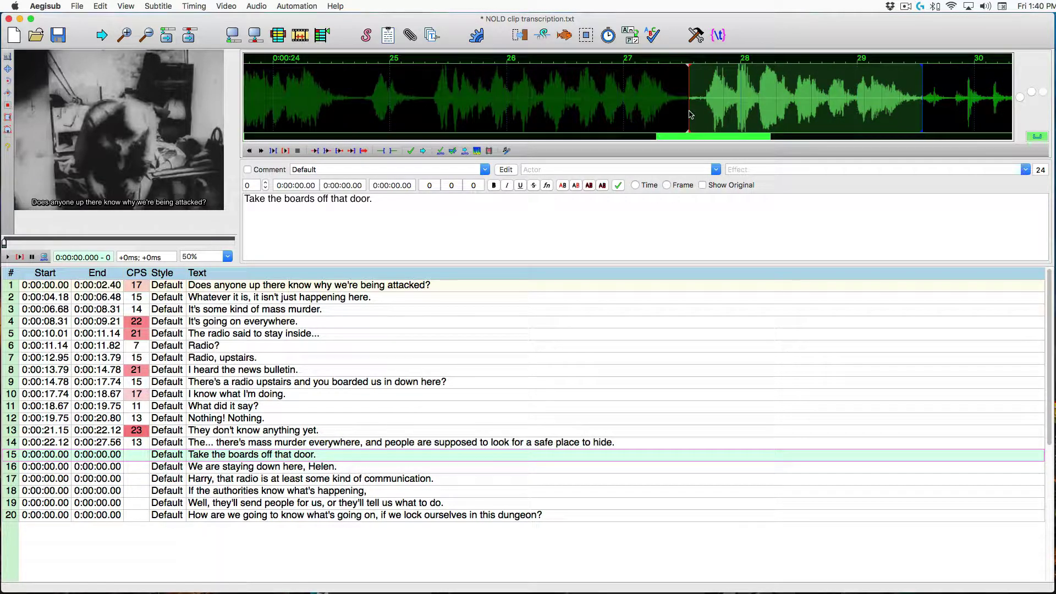
# - Time line 15, then line 16 'We are staying down here, Helen.' to 30.28–32.35 s
pyautogui.moveTo(691, 114); pyautogui.dragTo(704, 112)
pyautogui.press('r')
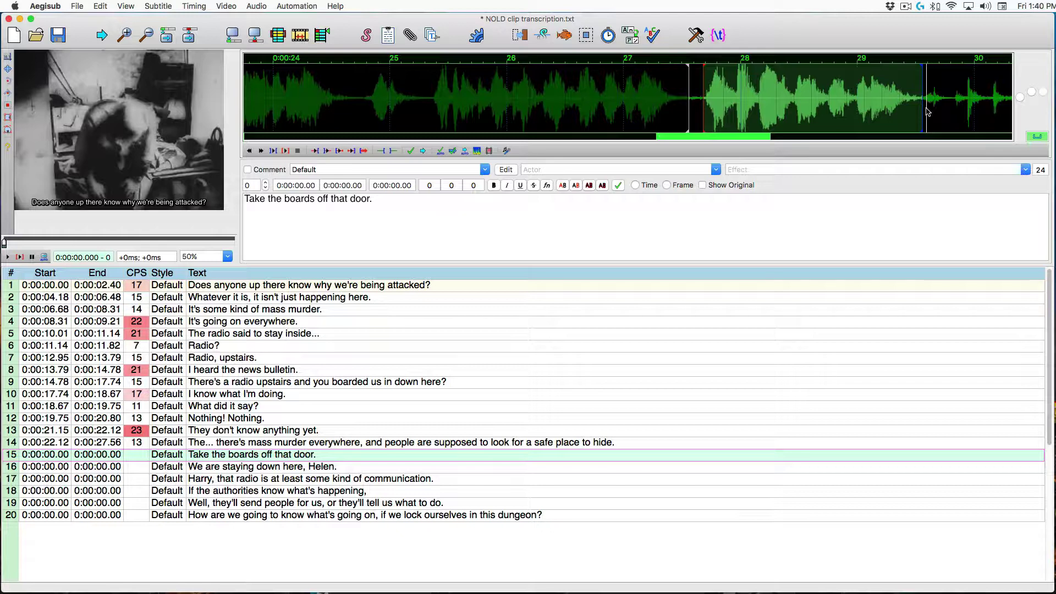
pyautogui.press('Return')
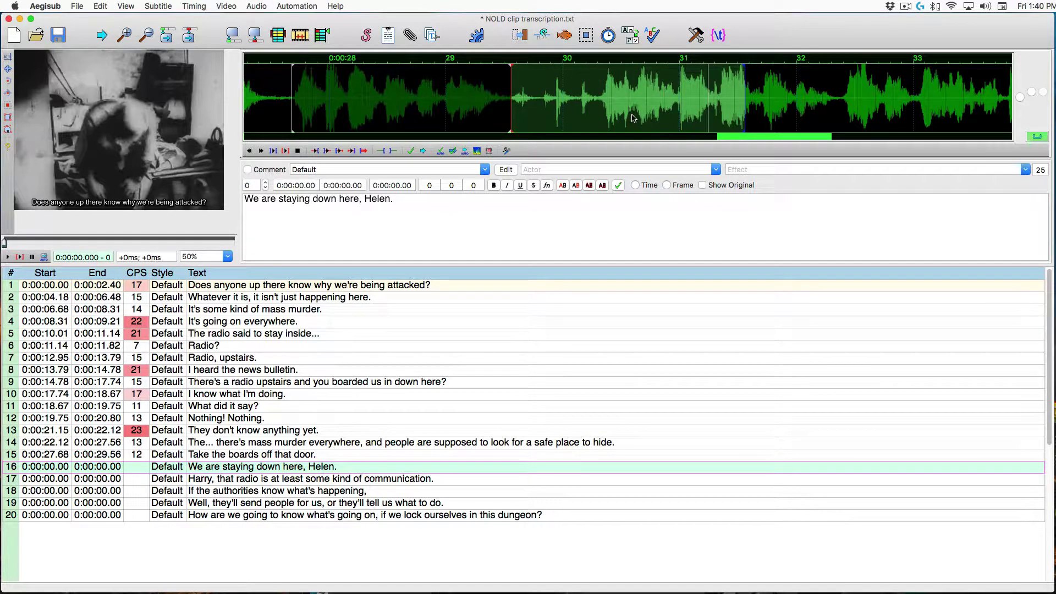
pyautogui.click(598, 114)
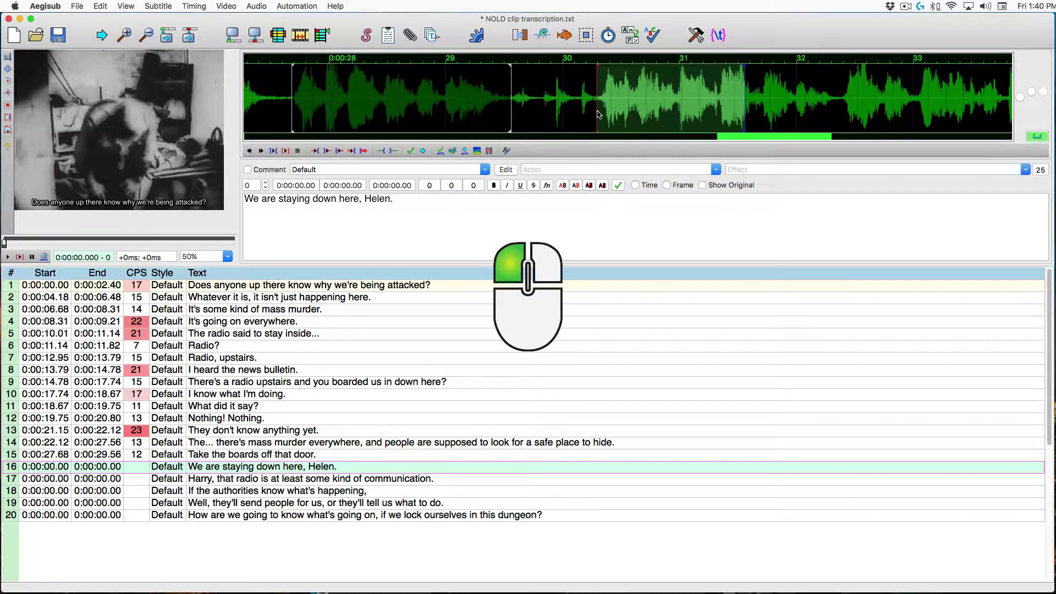
pyautogui.rightClick(837, 106)
pyautogui.press('r')
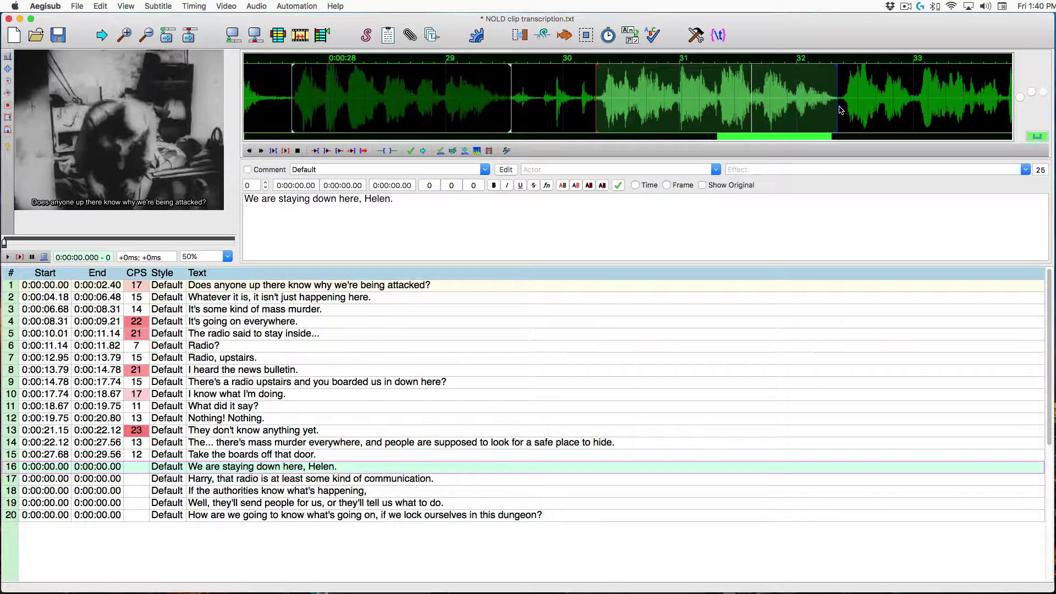
pyautogui.press('Return')
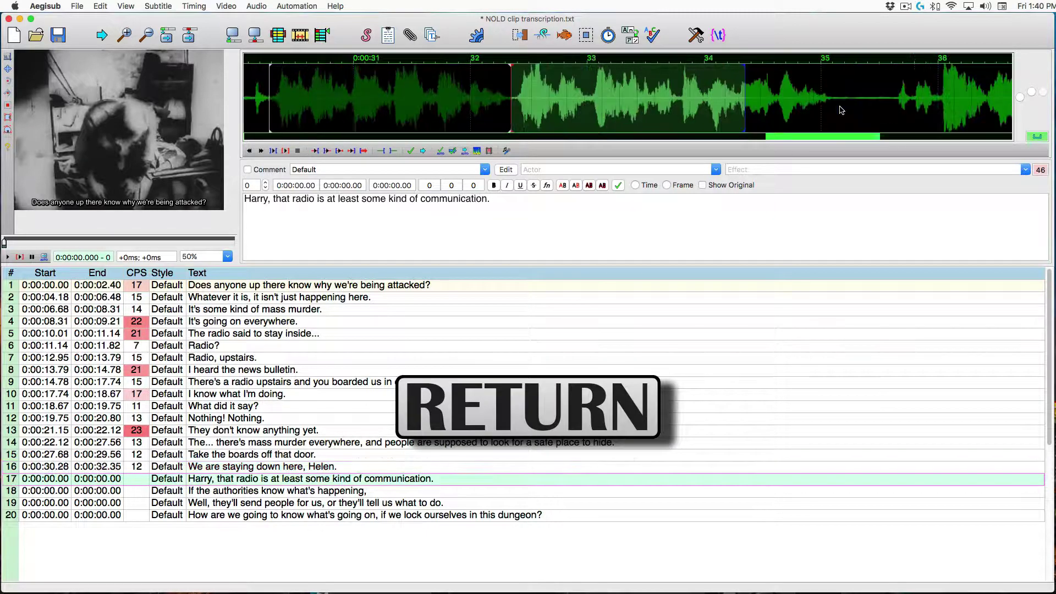
# - Set line 17's end on the waveform, play it back, and commit the timing
pyautogui.rightClick(831, 112)
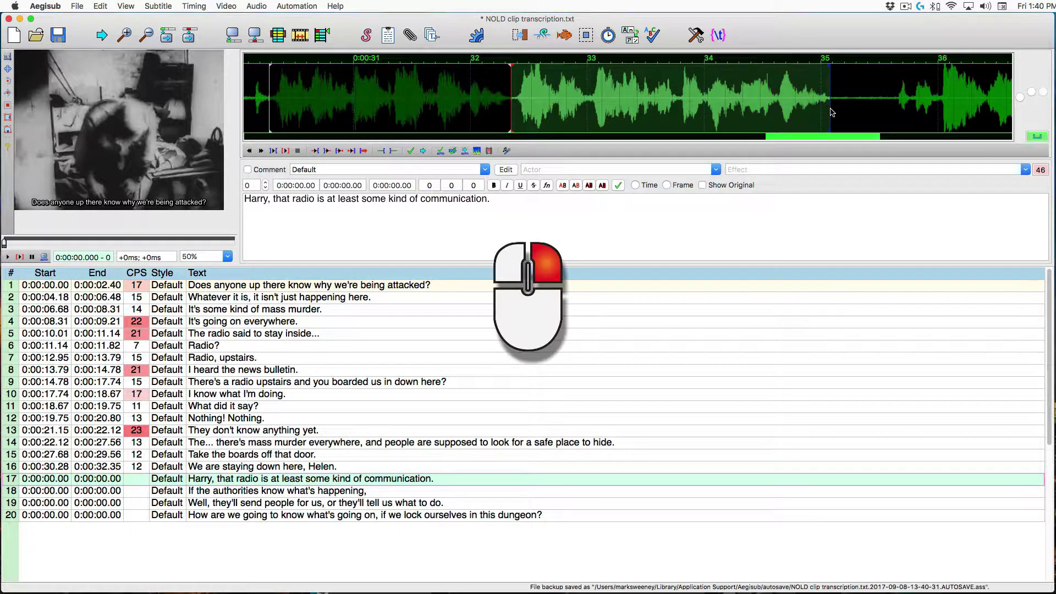
pyautogui.press('r')
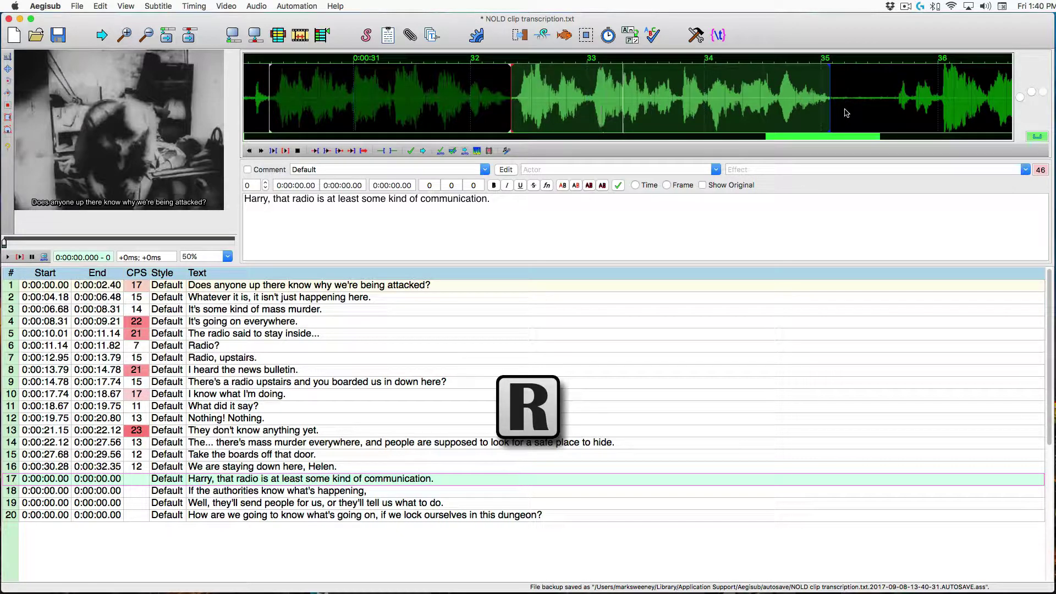
pyautogui.press('Return')
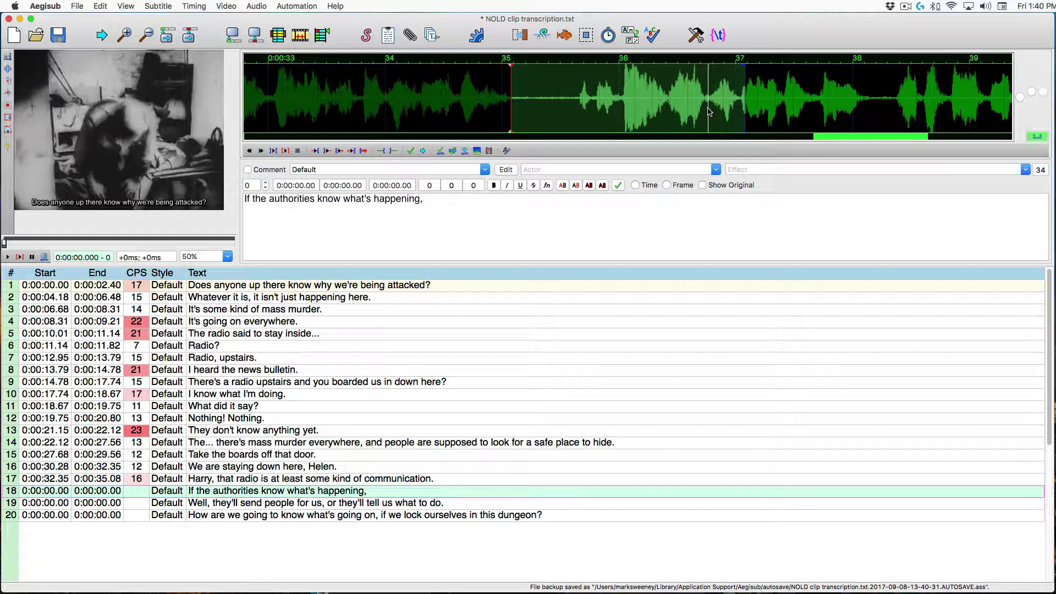
# - Mark line 18's start and end on the waveform, then pull the end earlier
pyautogui.click(578, 109)
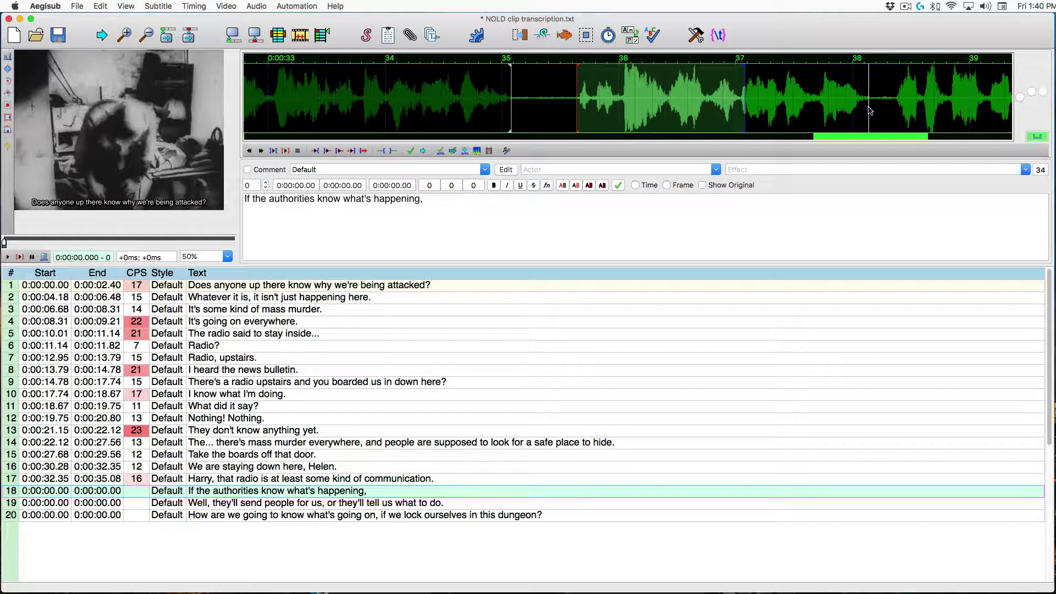
pyautogui.rightClick(869, 110)
pyautogui.press('r')
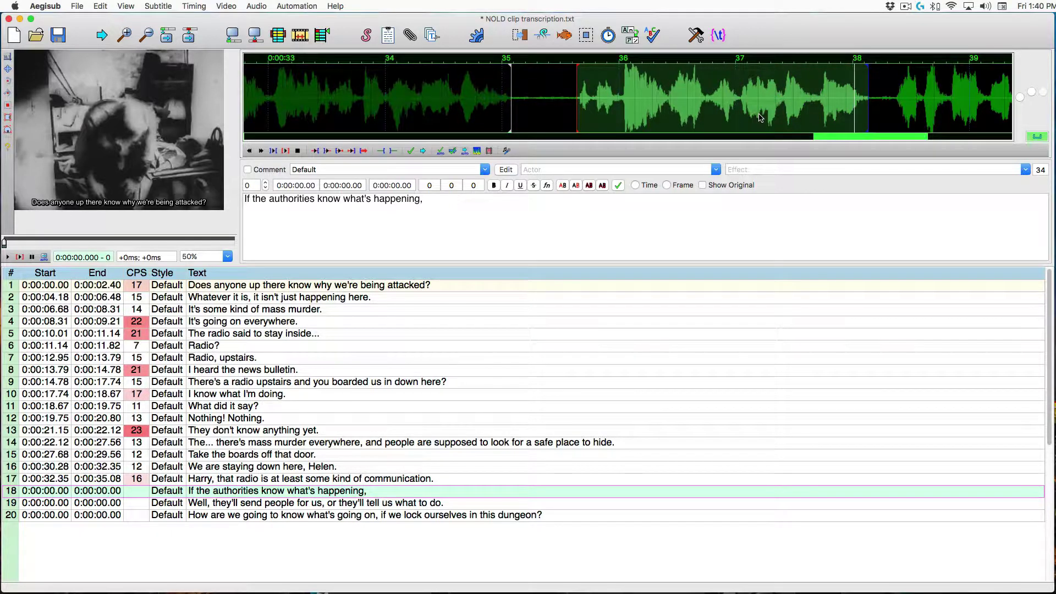
pyautogui.rightClick(782, 114)
pyautogui.press('d')
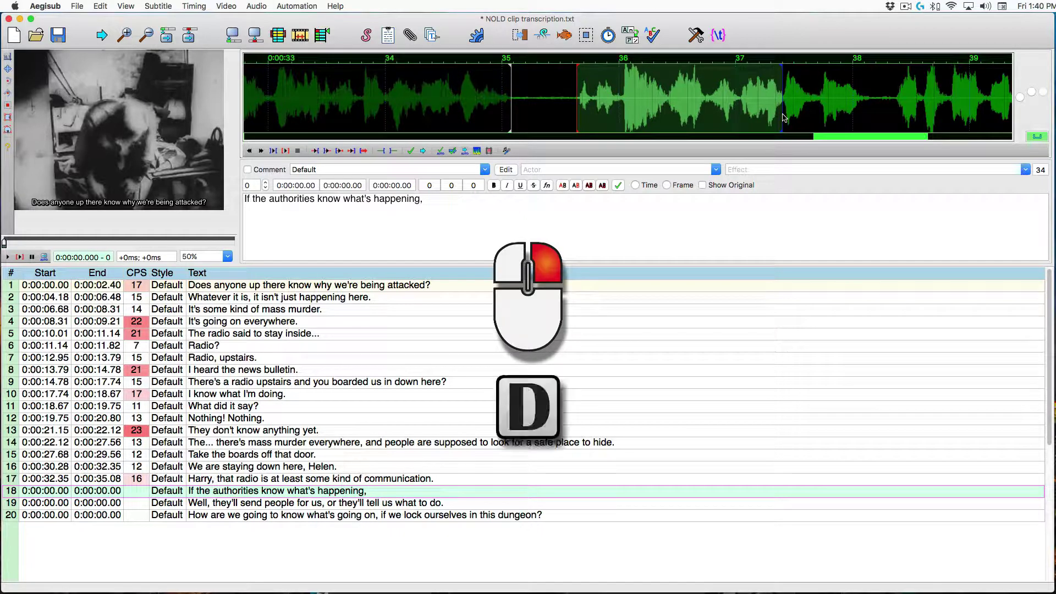
pyautogui.rightClick(755, 115)
pyautogui.press('d')
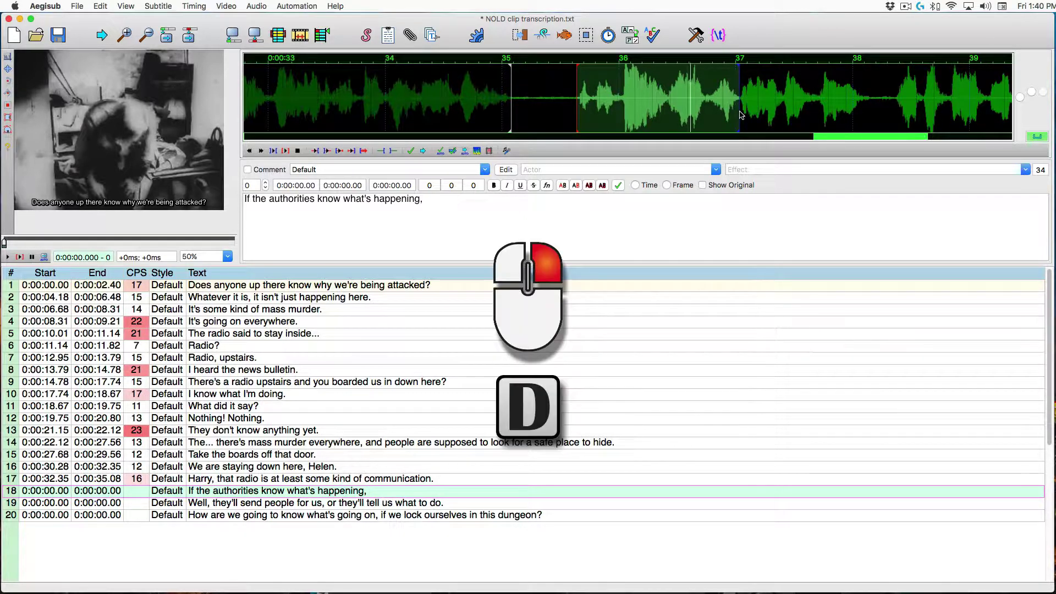
# - Fine-tune line 18's end point by ear and commit its timing
pyautogui.rightClick(755, 114)
pyautogui.rightClick(759, 114)
pyautogui.press('d')
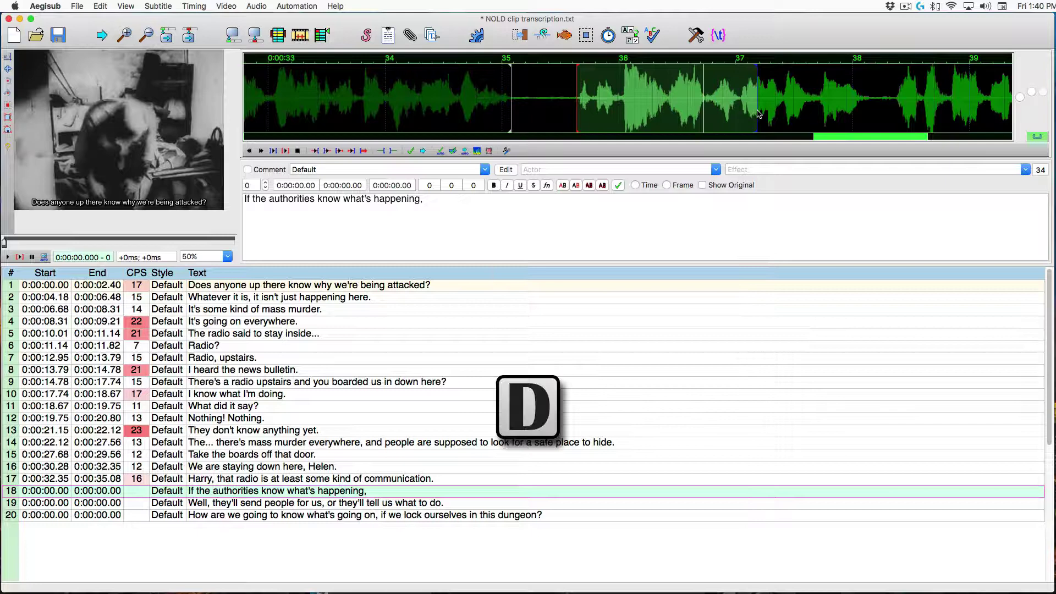
pyautogui.rightClick(764, 114)
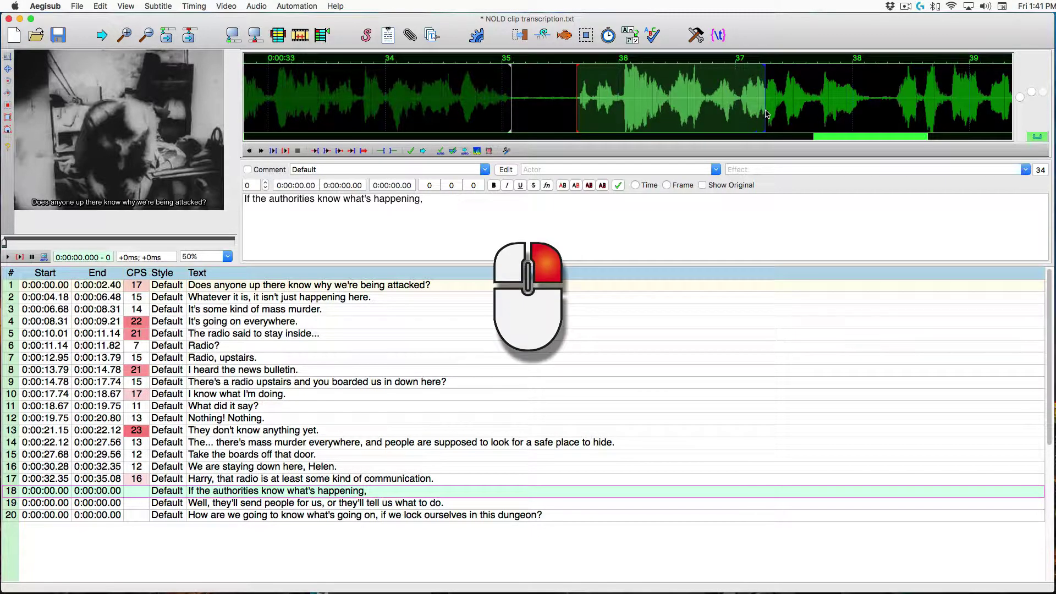
pyautogui.press('d')
pyautogui.rightClick(780, 114)
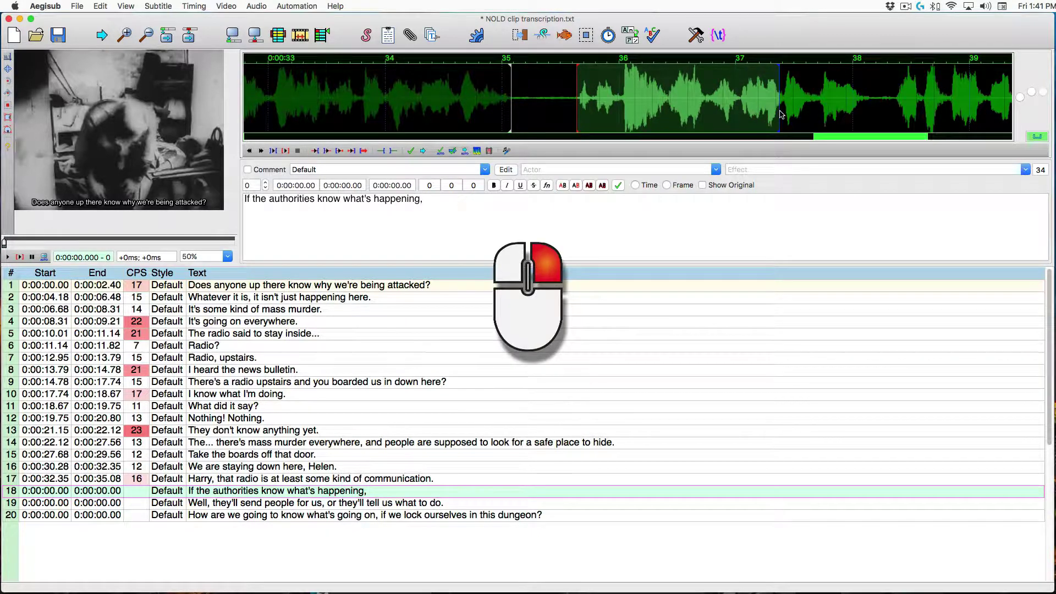
pyautogui.press('d')
pyautogui.rightClick(770, 114)
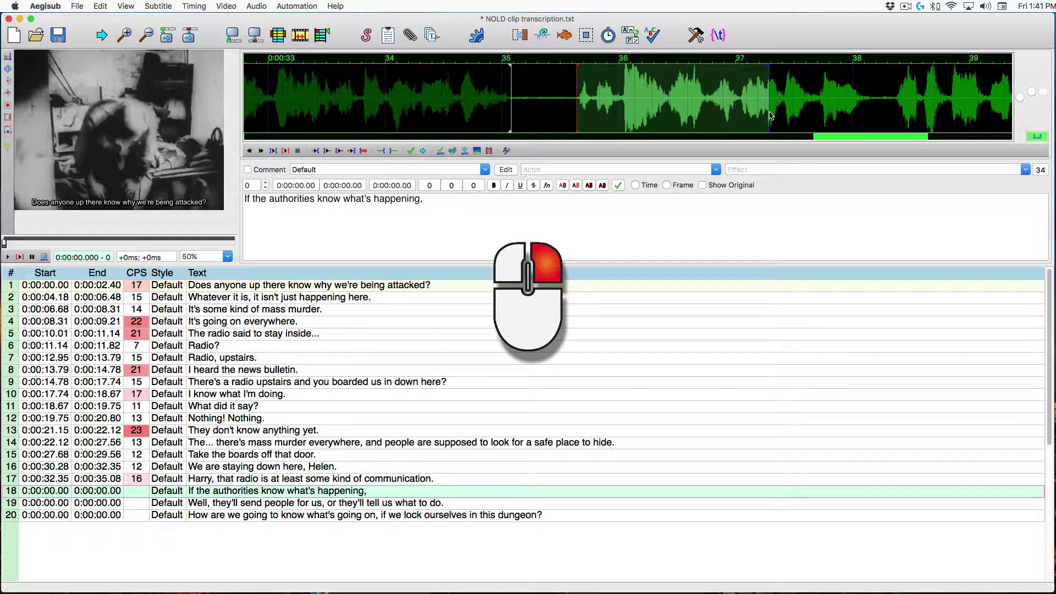
pyautogui.press('Return')
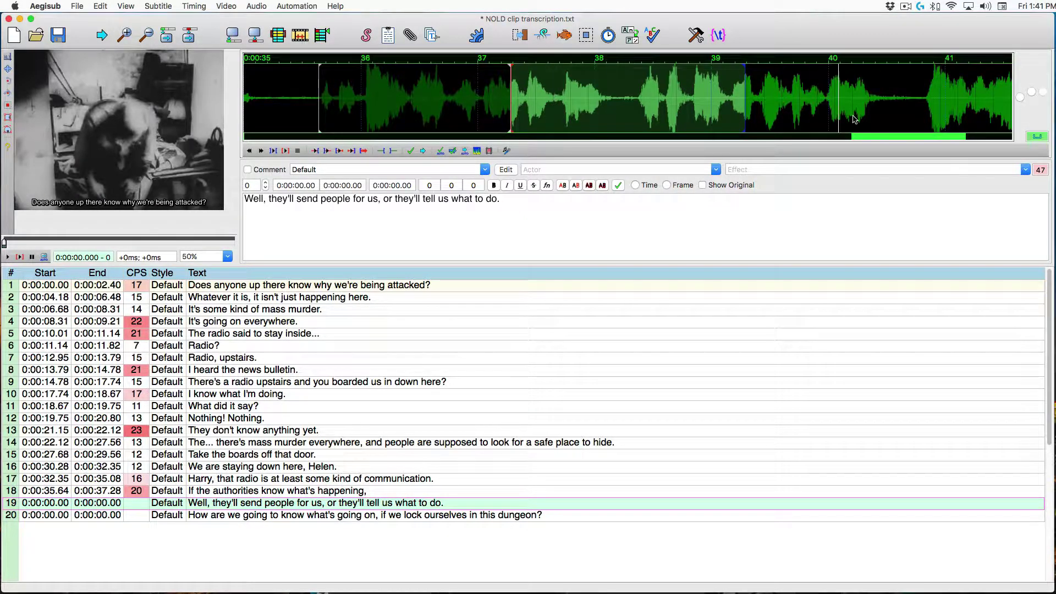
# - Time lines 19 and 20, ending at 0:00:43.73, which adds empty line 21
pyautogui.rightClick(882, 117)
pyautogui.press('r')
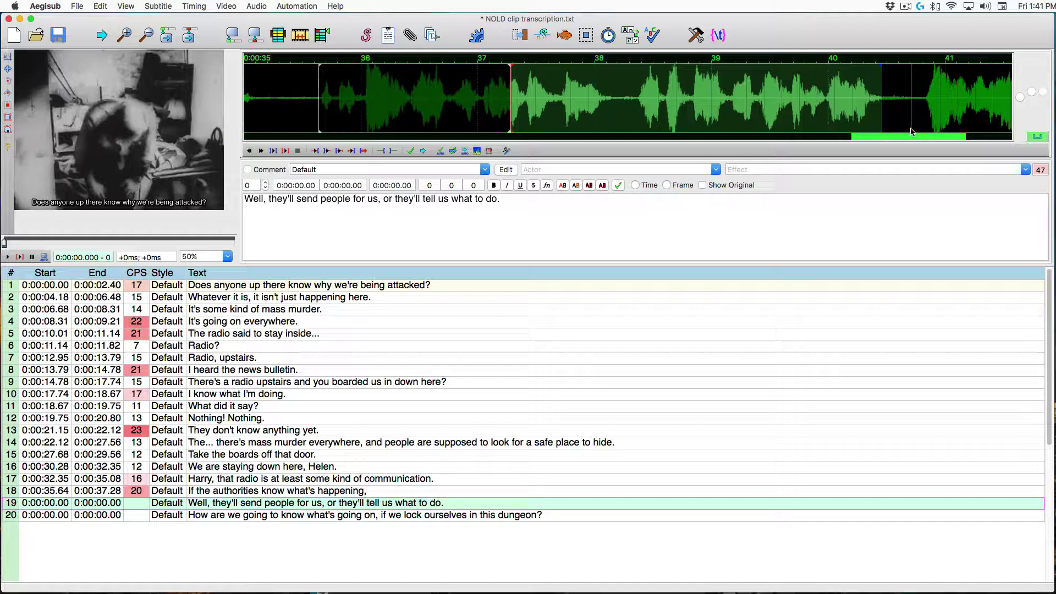
pyautogui.press('Return')
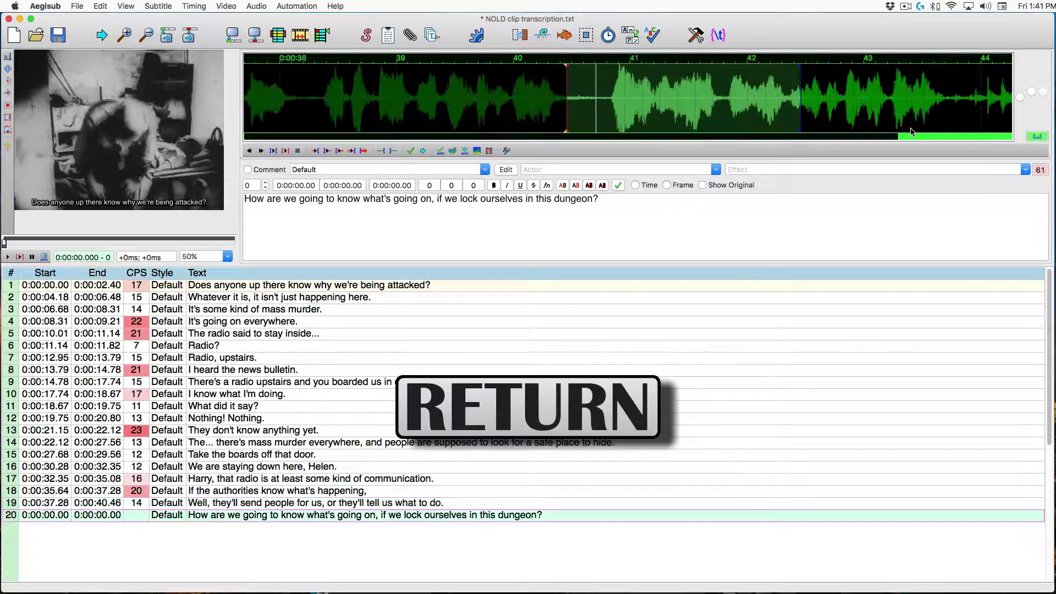
pyautogui.click(610, 124)
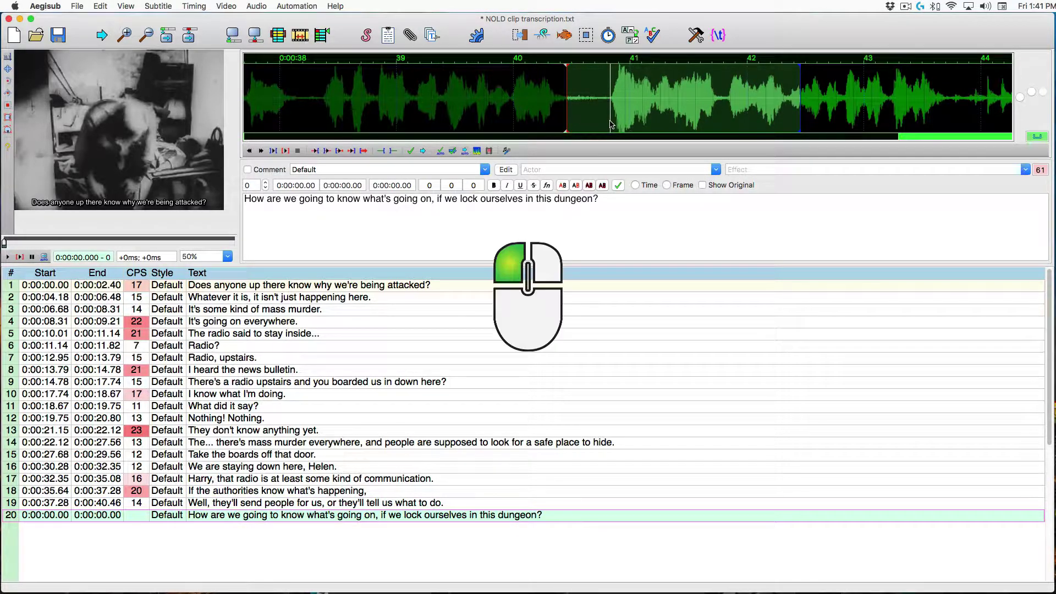
pyautogui.rightClick(950, 114)
pyautogui.press('r')
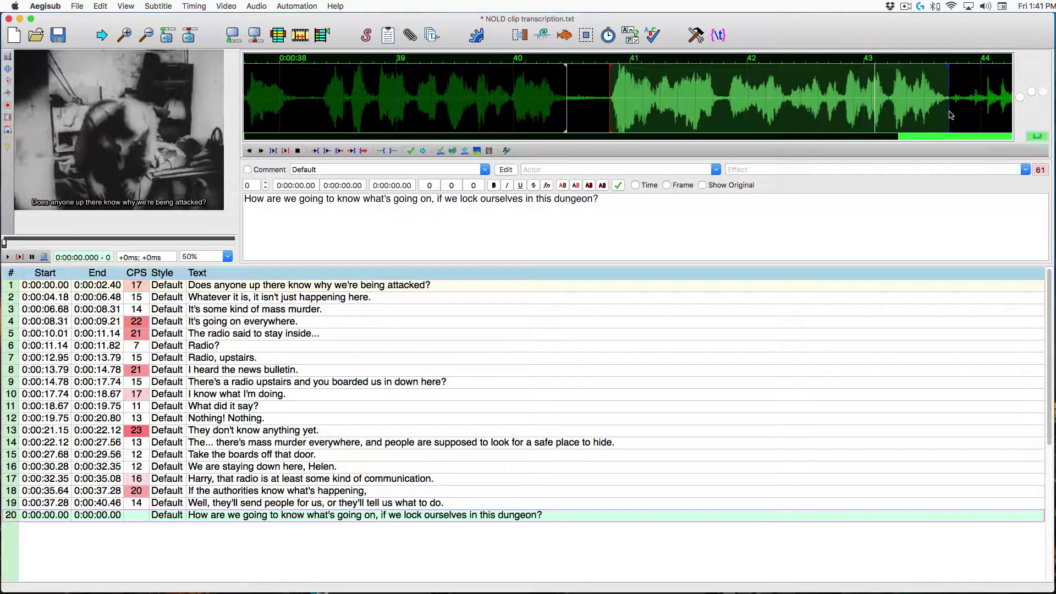
pyautogui.press('Return')
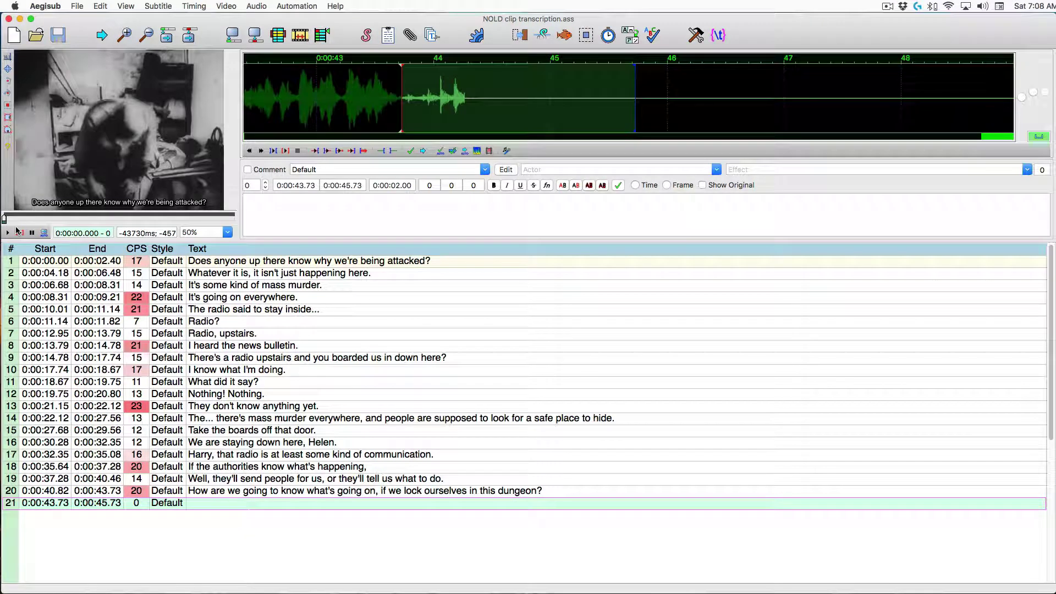
pyautogui.click(228, 231)
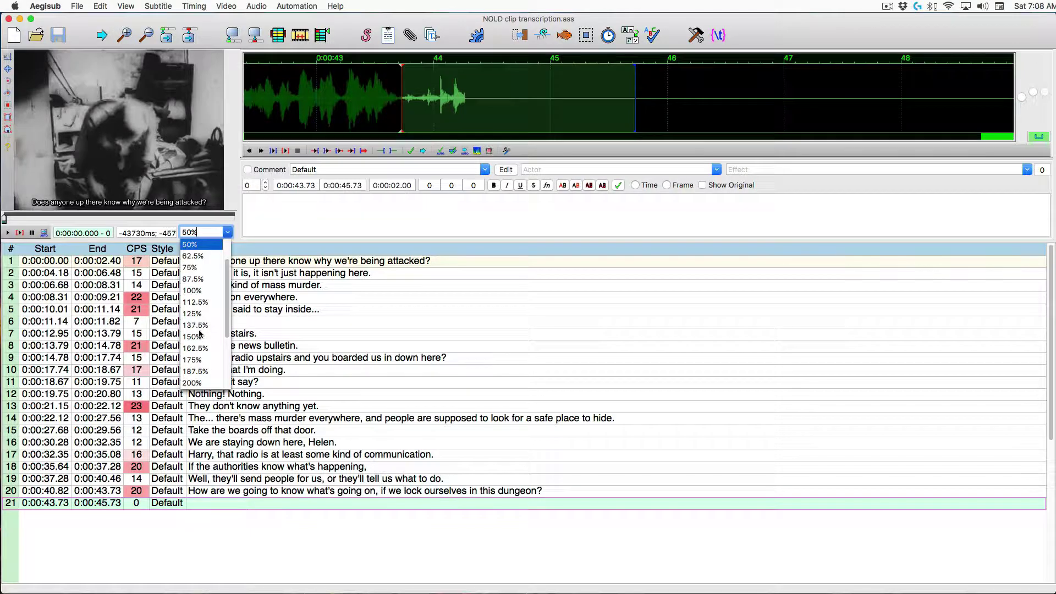
# - Play the subtitled clip with the video enlarged to 150%, then return the zoom to 50%
pyautogui.click(195, 336)
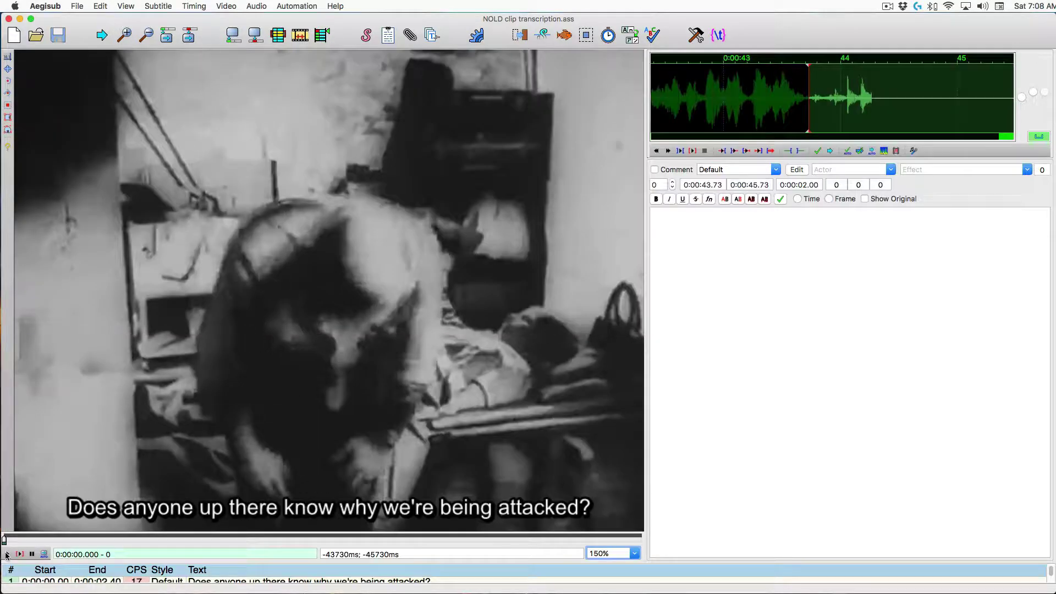
pyautogui.click(6, 554)
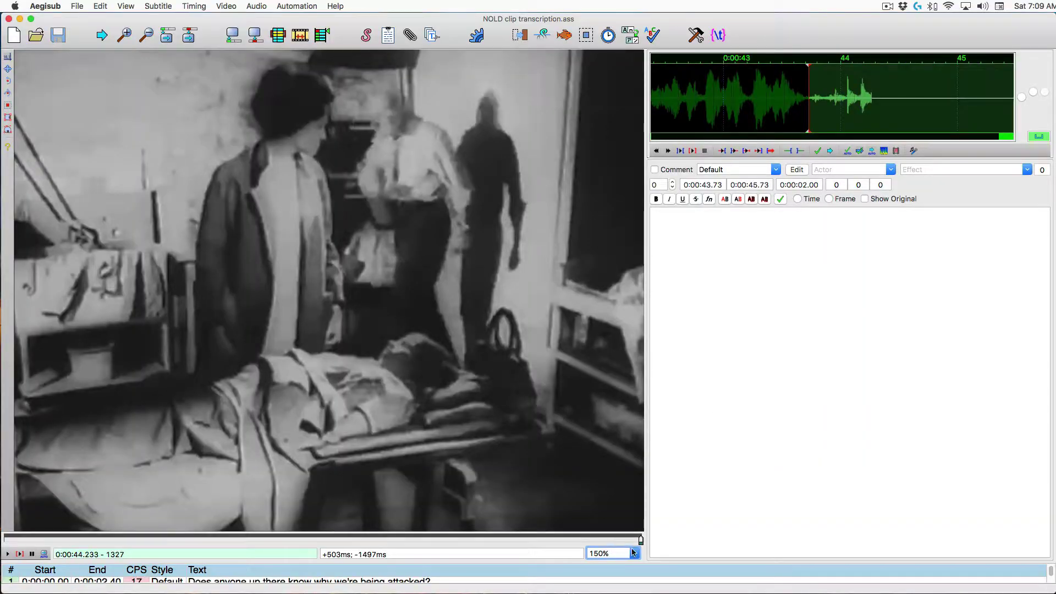
pyautogui.scroll(5, 629, 420)
pyautogui.click(602, 437)
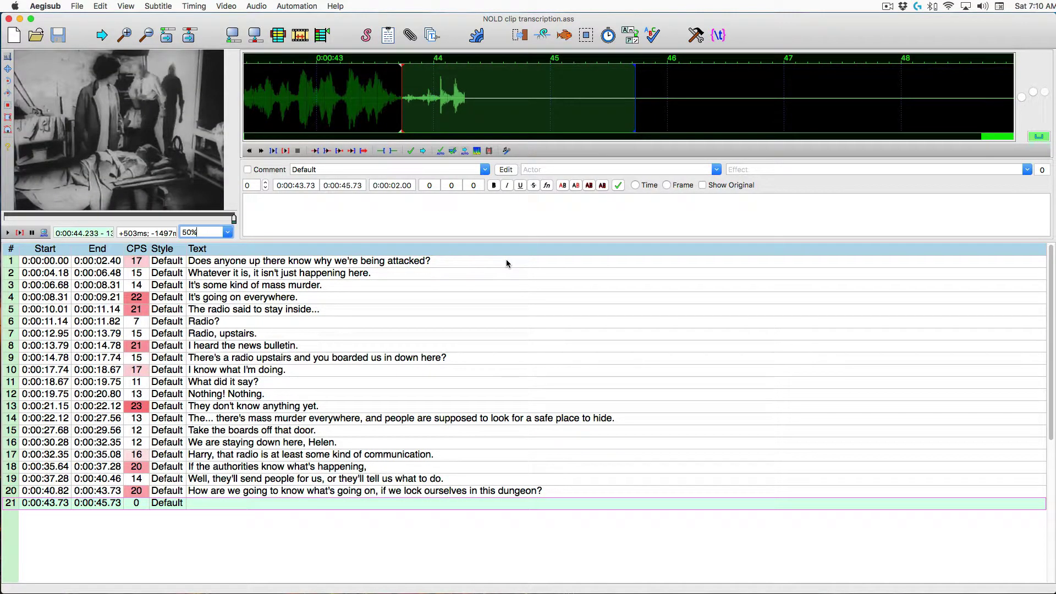
# - Export the subtitles as a SubRip (*.srt) file named 'NOTLD captio'
pyautogui.click(77, 5)
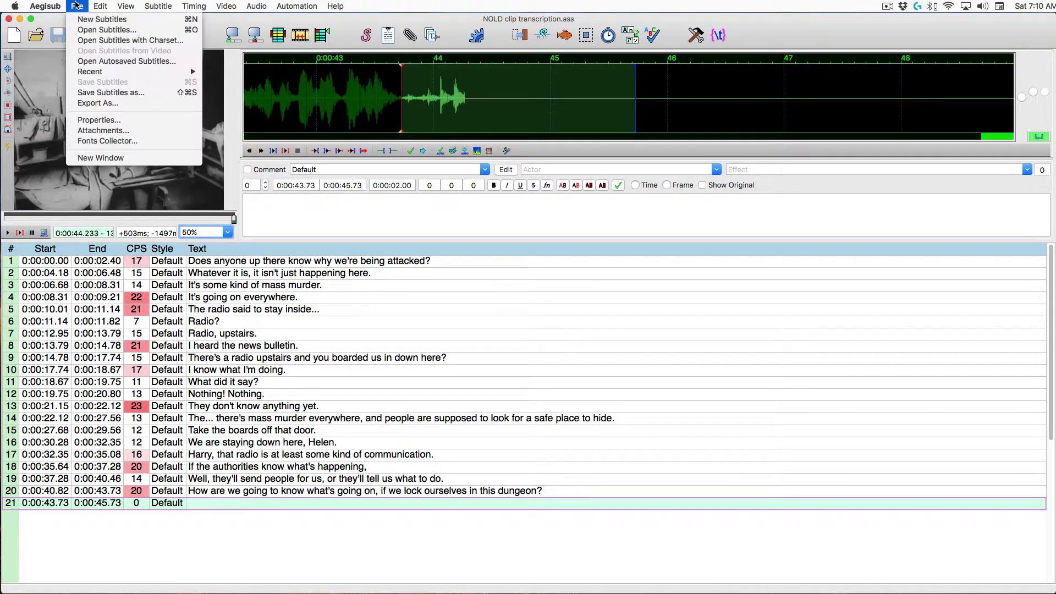
pyautogui.click(111, 102)
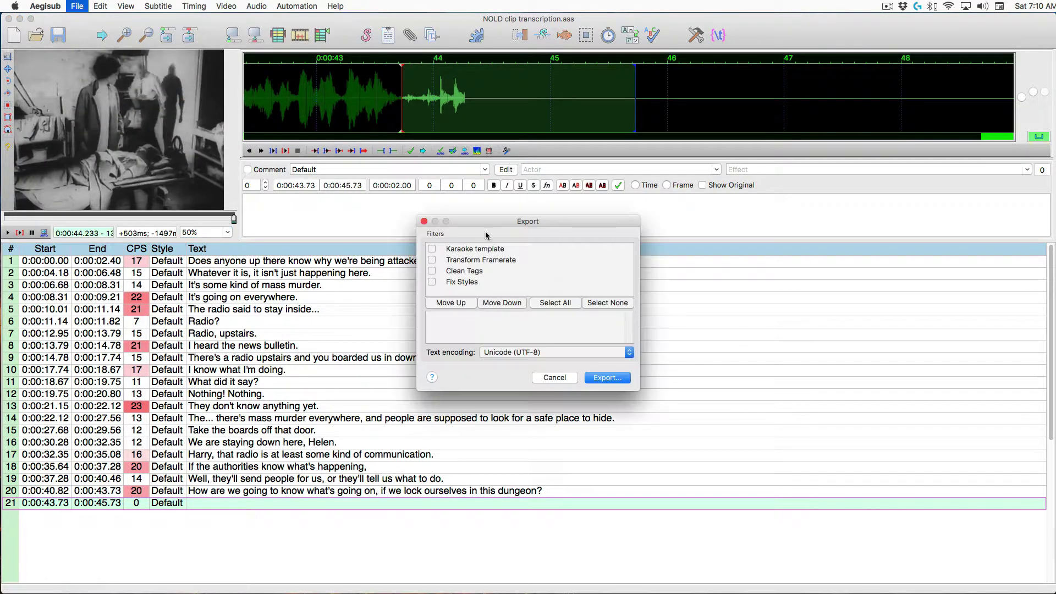
pyautogui.click(611, 378)
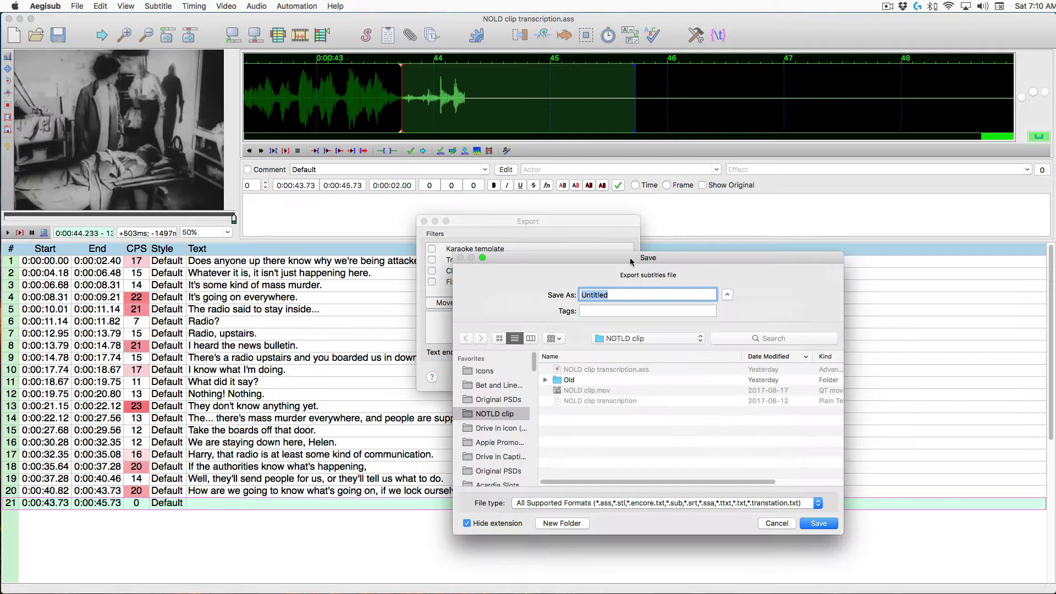
pyautogui.click(784, 503)
pyautogui.click(600, 553)
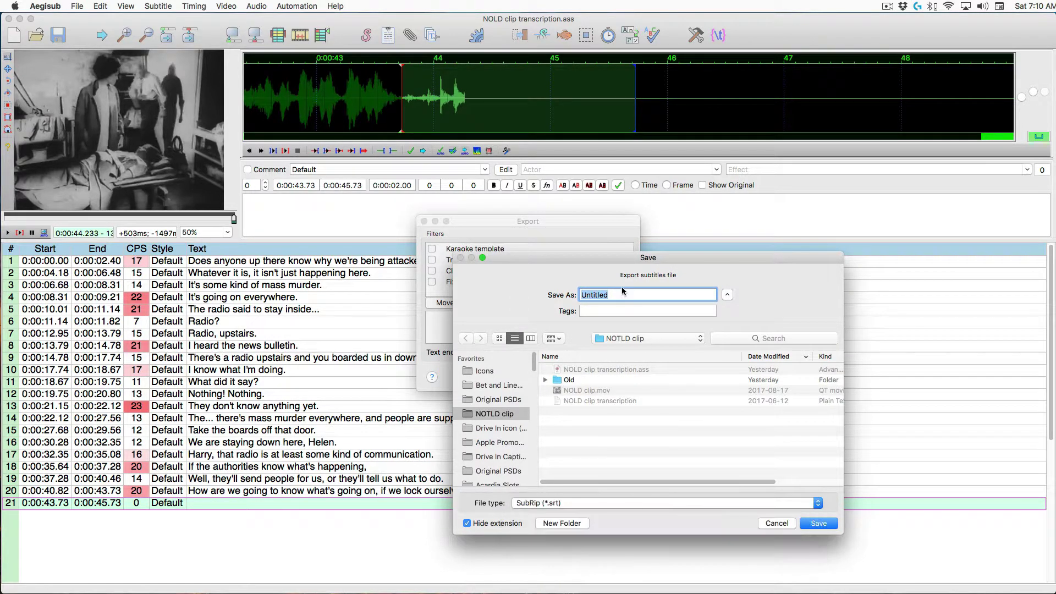
pyautogui.write('NOTLD captions')
pyautogui.press('Return')
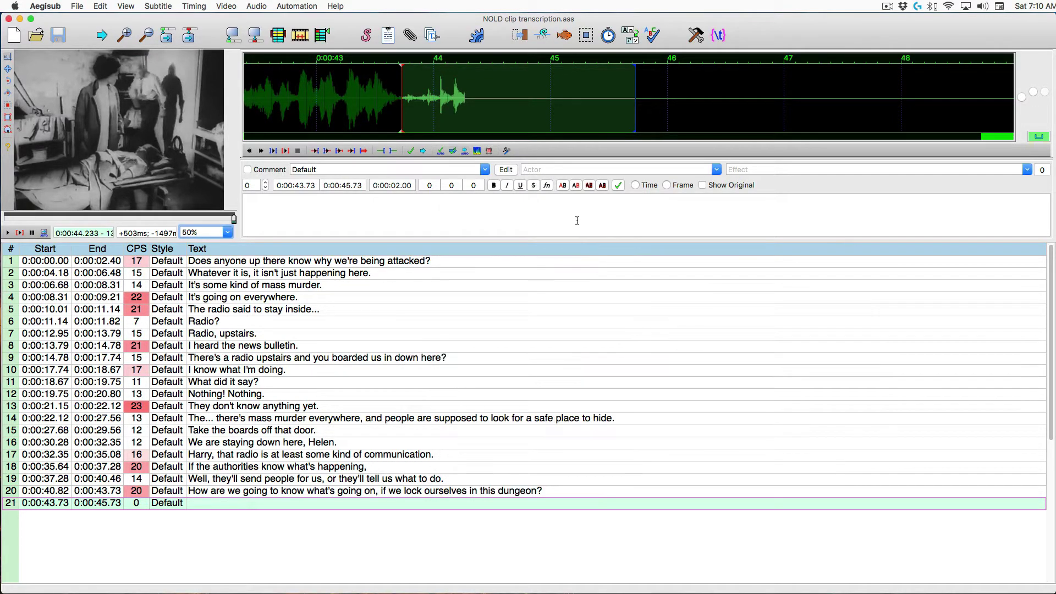